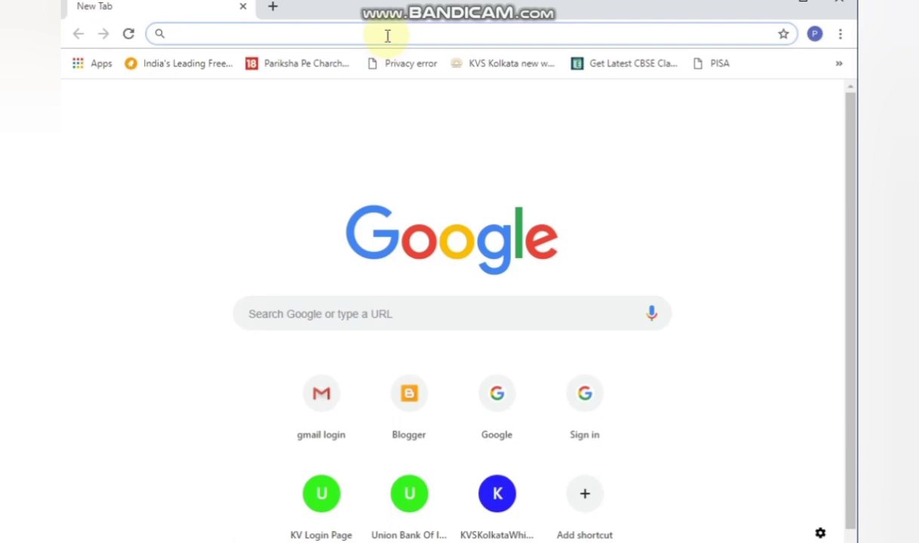
- Search Google for 'chrome web store' to reach the store's extensions page
{"action": "left_click", "coordinate": [355, 312]}
{"action": "type", "text": "chrome.google.com/ web store"}
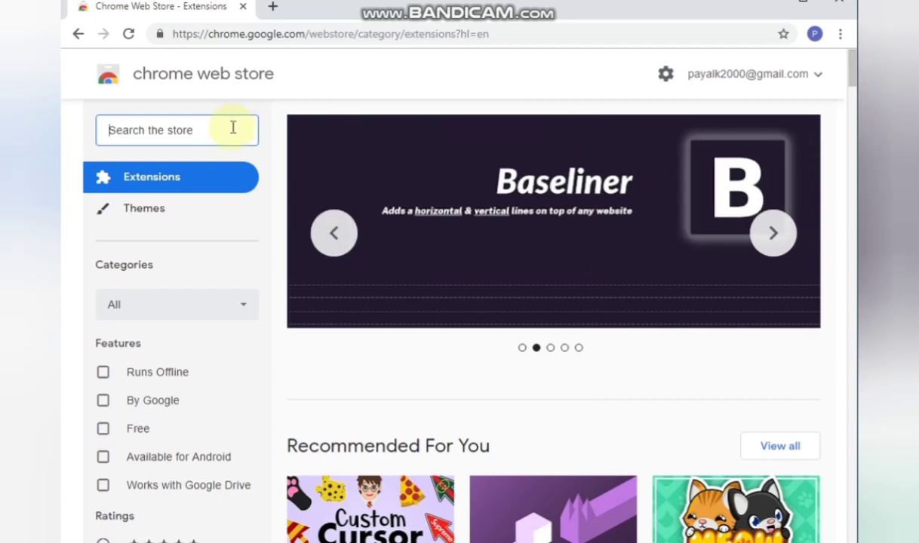
- Search the store for 'meet attendance' and install the Google Meet Attendance extension
{"action": "type", "text": "meet attendance"}
{"action": "key", "text": "Return"}
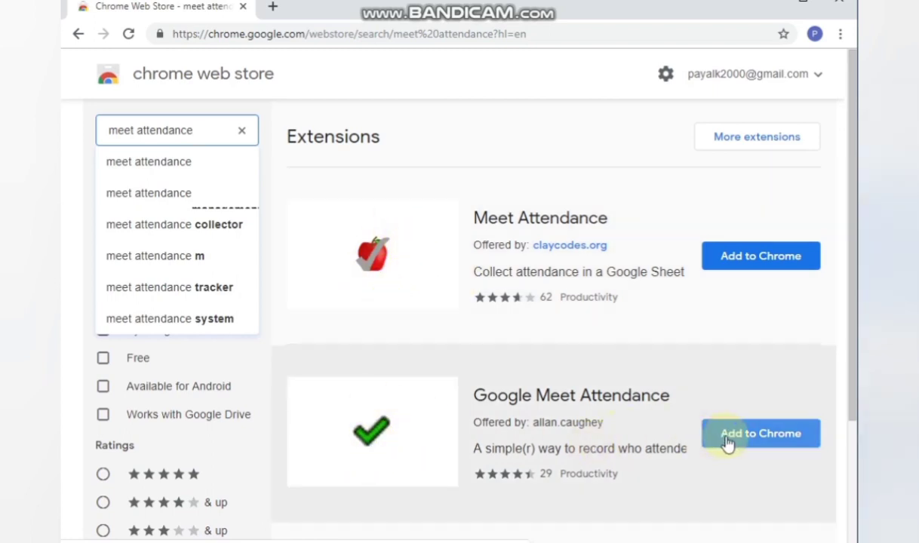
{"action": "left_click", "coordinate": [727, 444]}
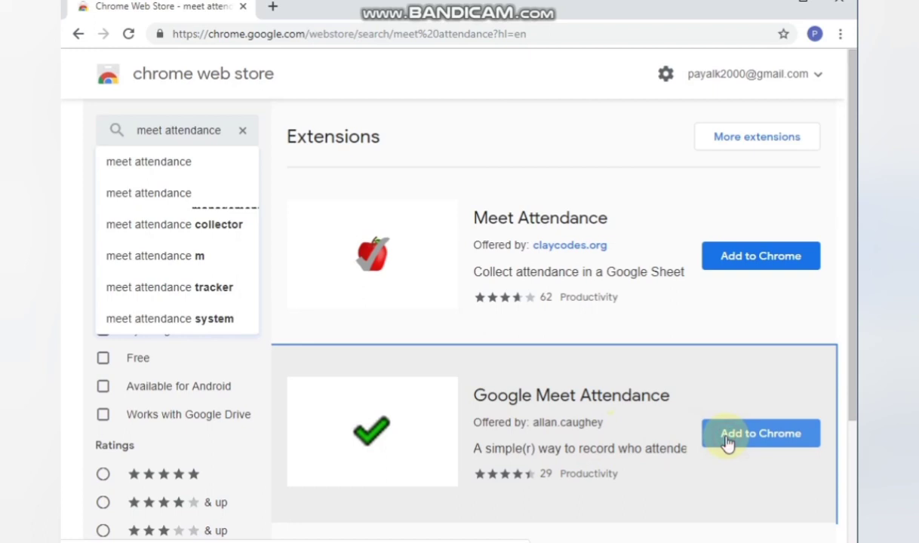
{"action": "left_click", "coordinate": [727, 444]}
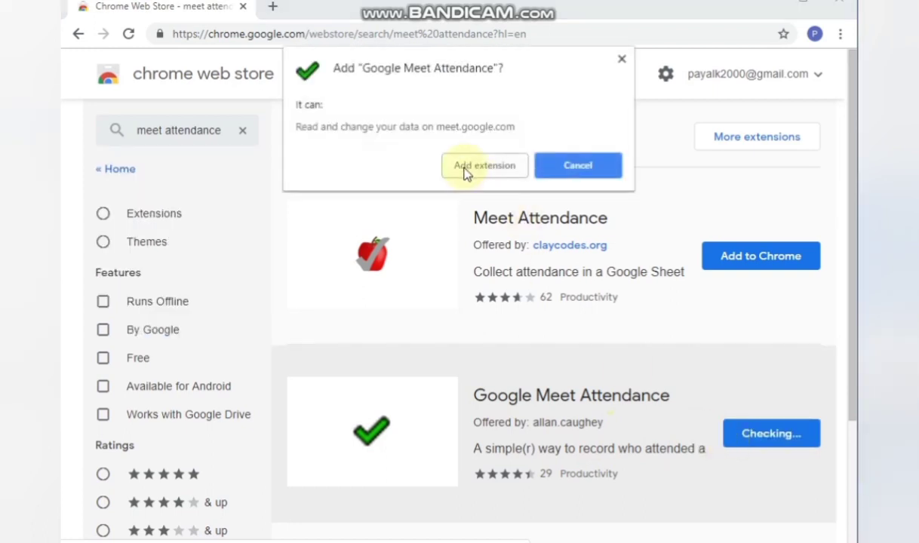
{"action": "left_click", "coordinate": [465, 169]}
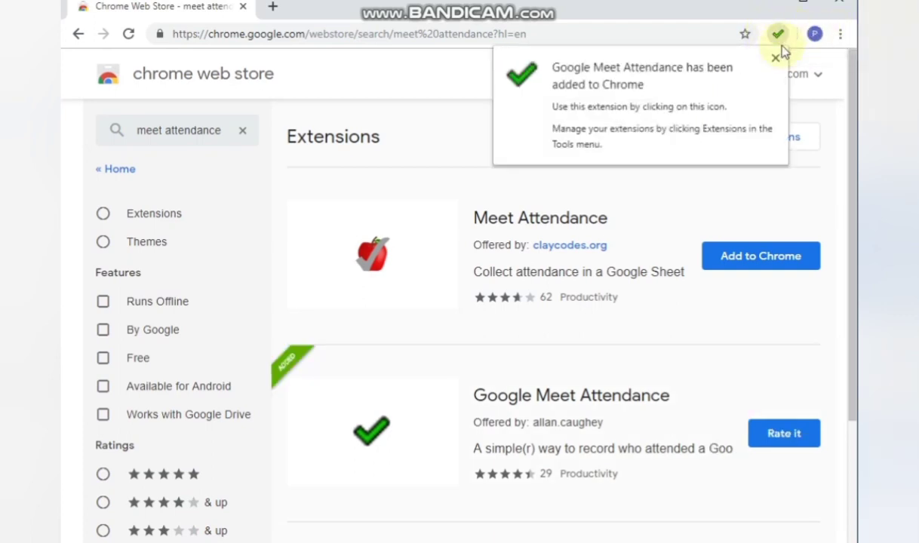
{"action": "mouse_move", "coordinate": [777, 34]}
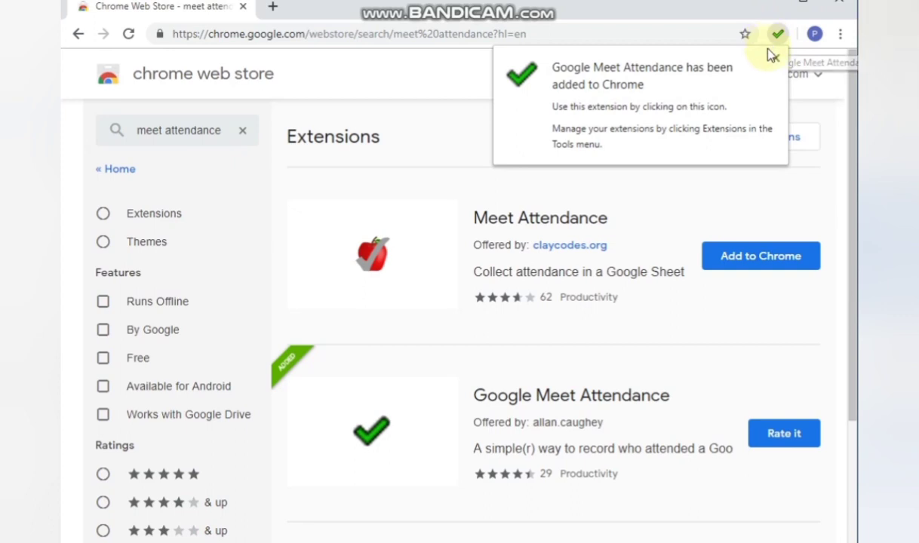
- Replace the search with 'meet grid view fix' and install Google Meet Grid View (fix)
{"action": "left_click", "coordinate": [775, 57]}
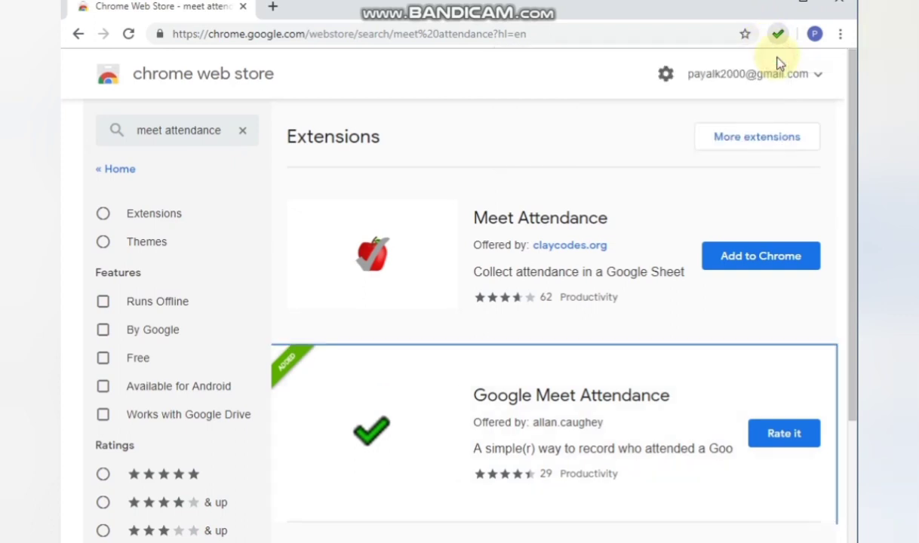
{"action": "left_click", "coordinate": [219, 132]}
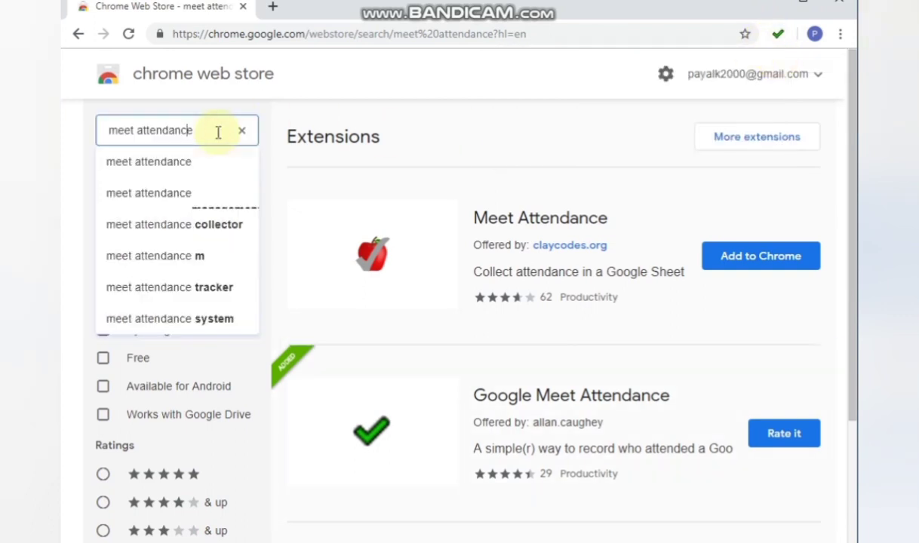
{"action": "left_click", "coordinate": [243, 131]}
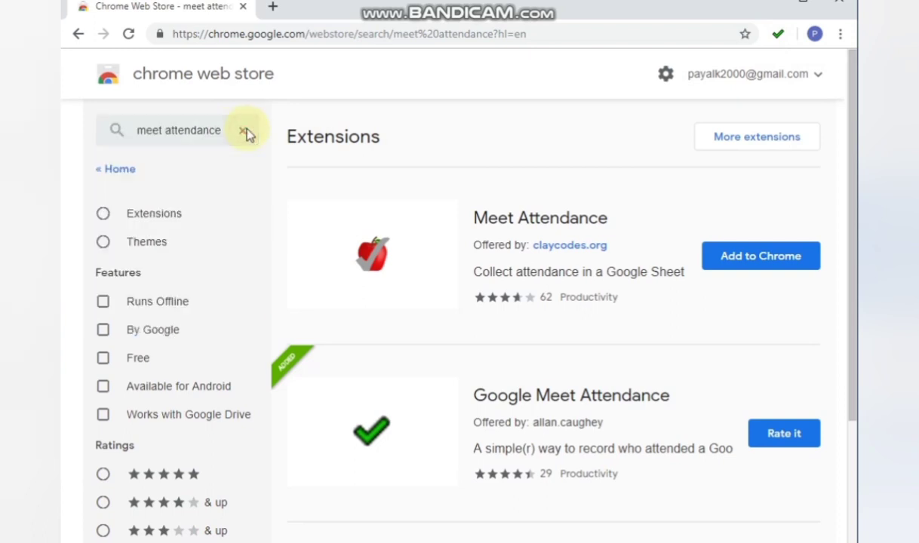
{"action": "left_click", "coordinate": [242, 132]}
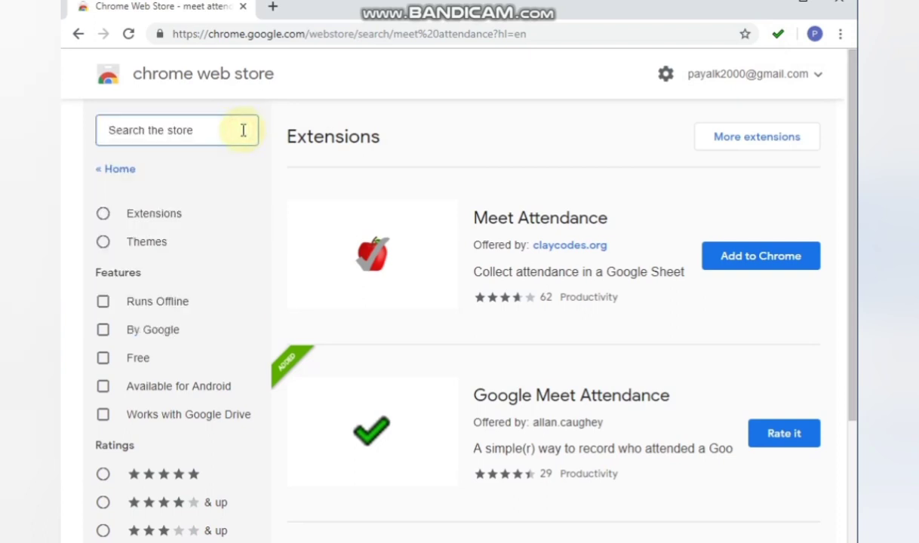
{"action": "type", "text": "grid view fix"}
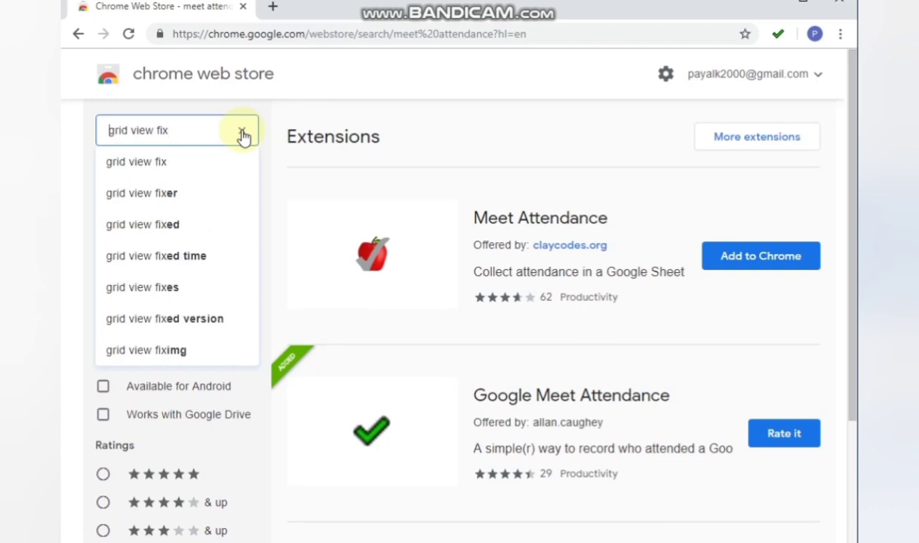
{"action": "type", "text": "meet"}
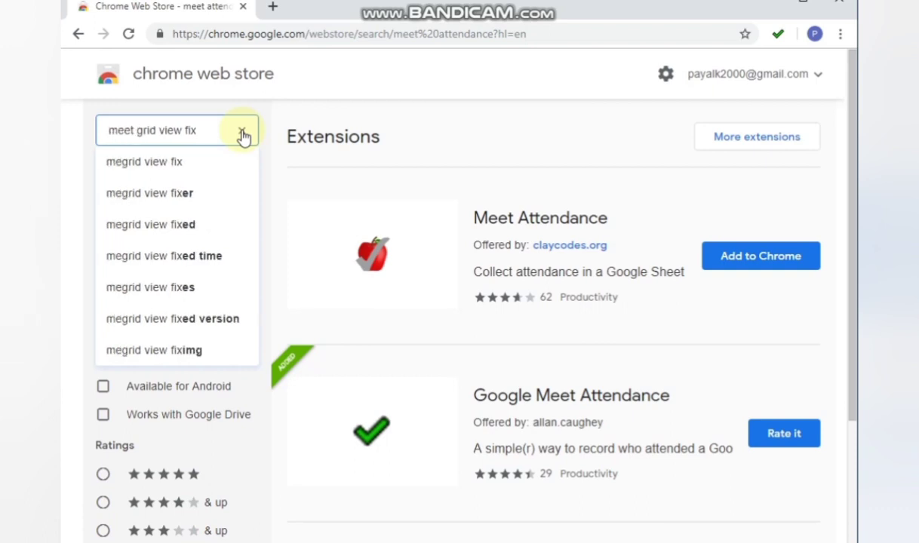
{"action": "key", "text": "Return"}
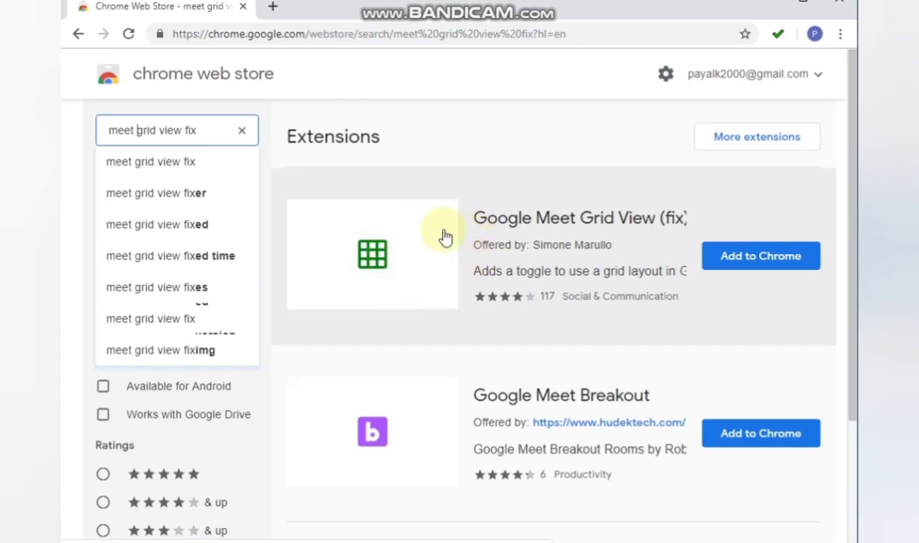
{"action": "left_click", "coordinate": [731, 258]}
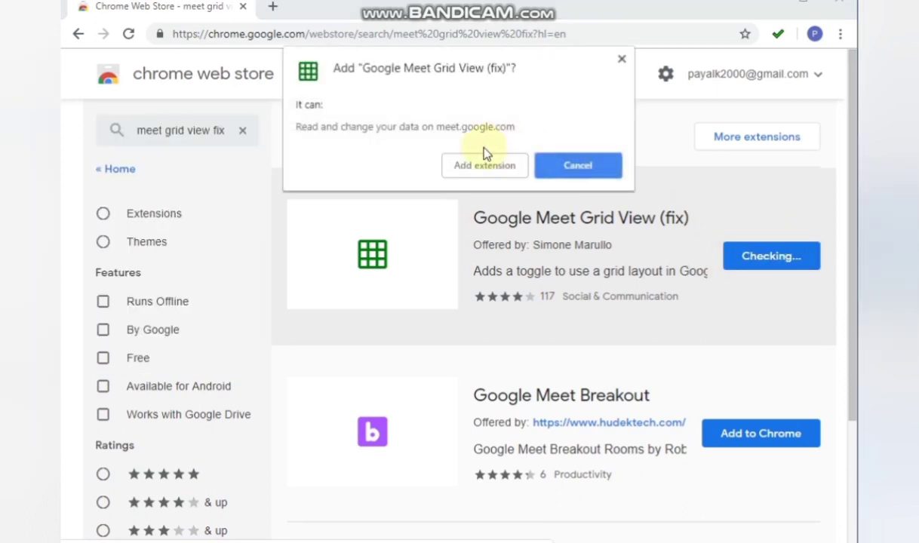
{"action": "left_click", "coordinate": [484, 166]}
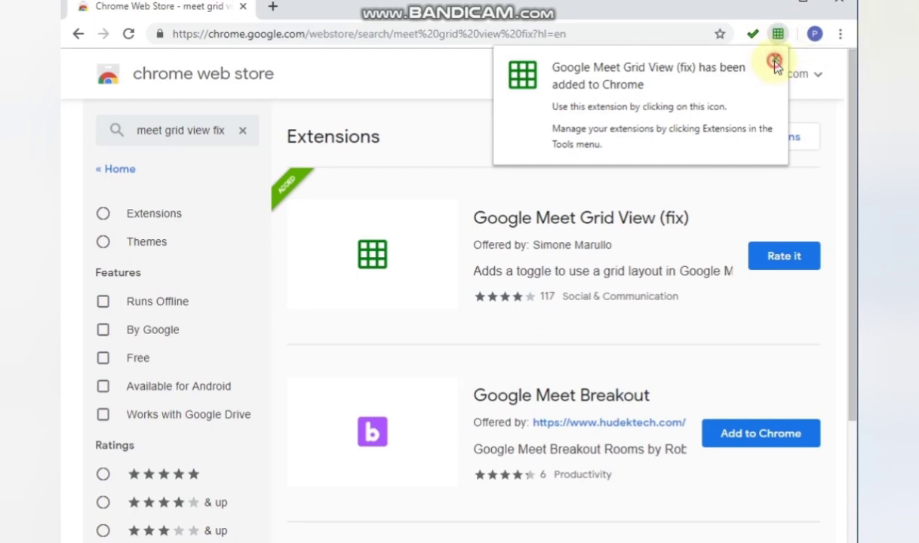
{"action": "left_click", "coordinate": [775, 60]}
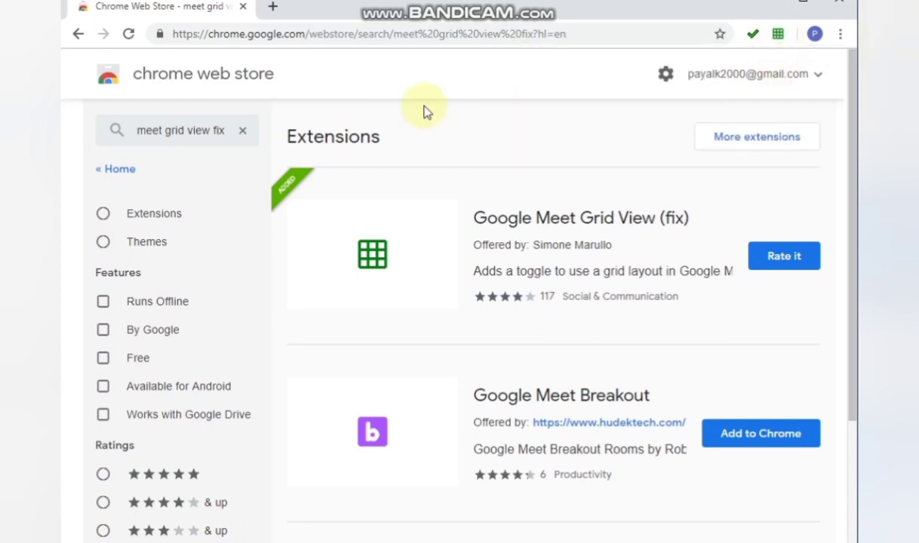
- Search 'meet visual effects' and install the Visual Effects for Google Meet extension
{"action": "left_click", "coordinate": [206, 130]}
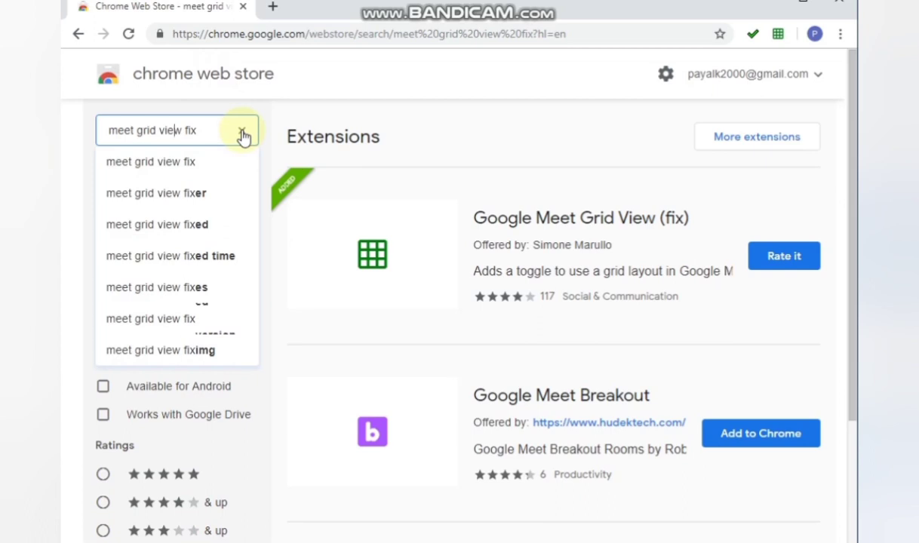
{"action": "left_click", "coordinate": [243, 136]}
{"action": "type", "text": "meet "}
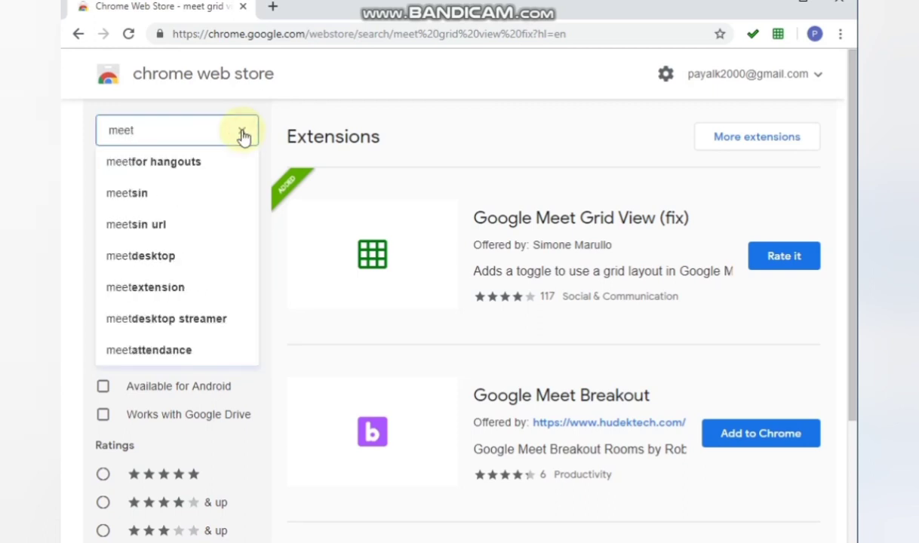
{"action": "type", "text": "visual "}
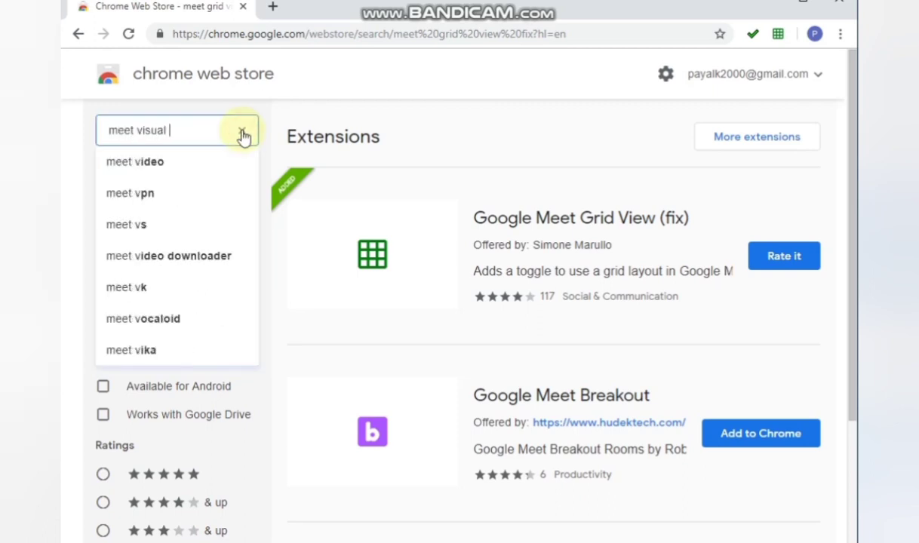
{"action": "type", "text": "effects"}
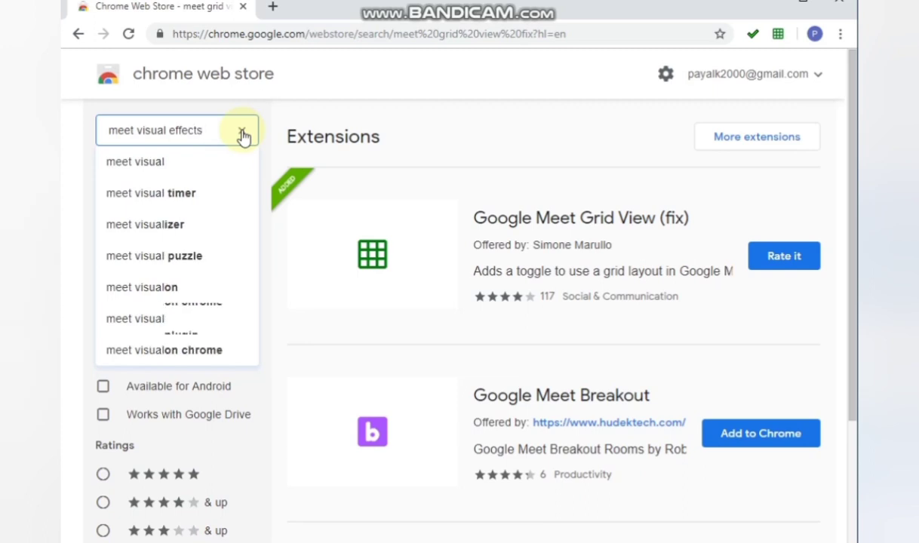
{"action": "key", "text": "Return"}
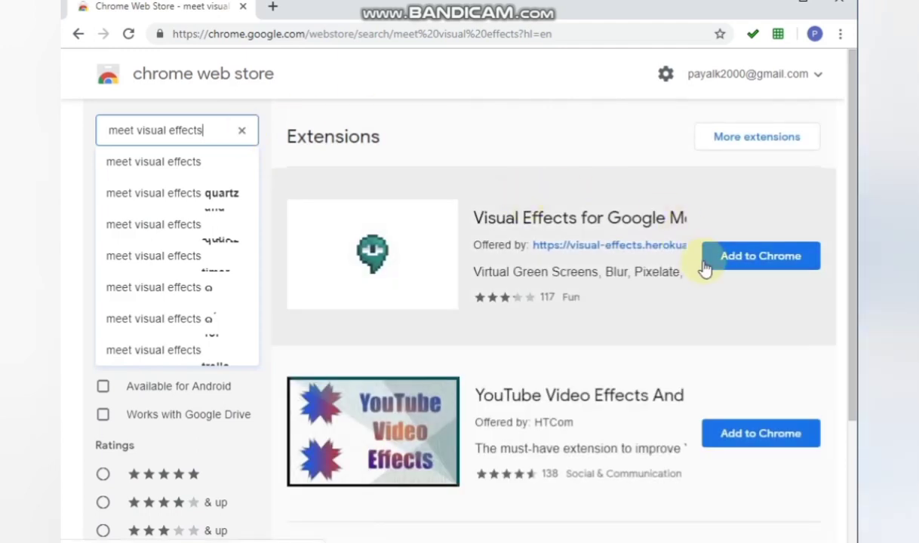
{"action": "left_click", "coordinate": [720, 259]}
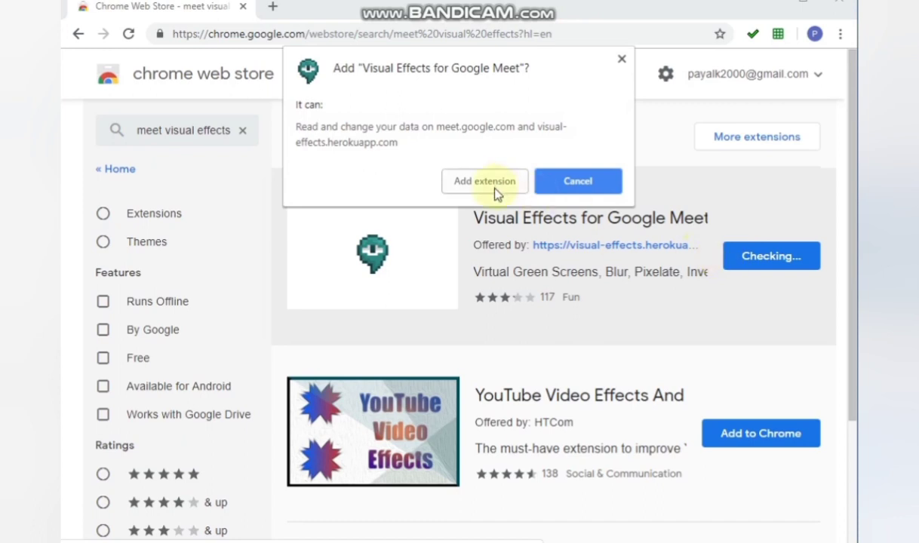
{"action": "left_click", "coordinate": [492, 188]}
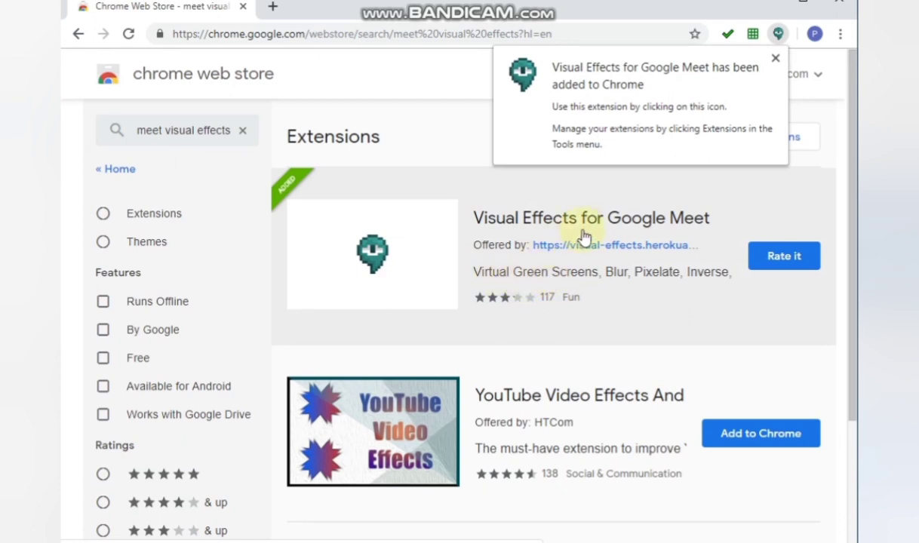
{"action": "left_click", "coordinate": [776, 60]}
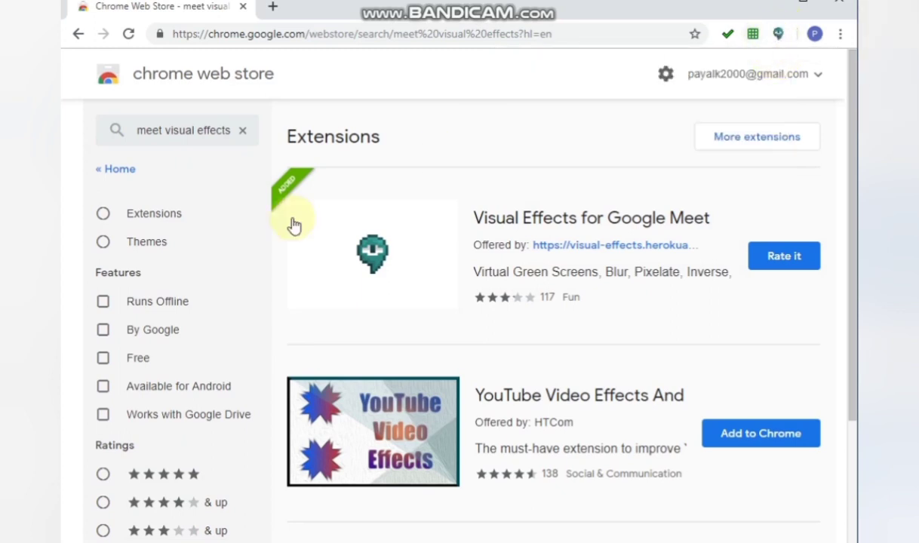
- Search 'google meet plus' and add the Google Meet Plus extension to Chrome
{"action": "left_click", "coordinate": [245, 133]}
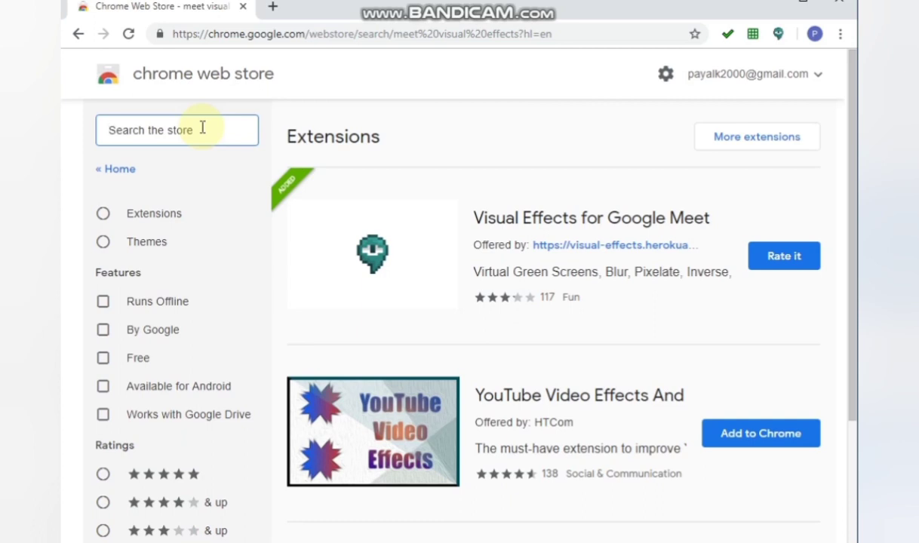
{"action": "type", "text": "google mee"}
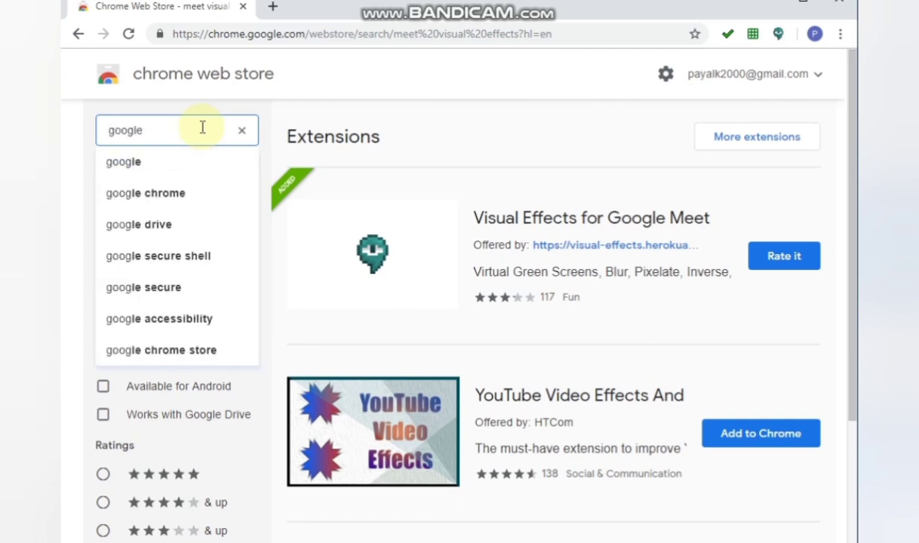
{"action": "type", "text": "t plu"}
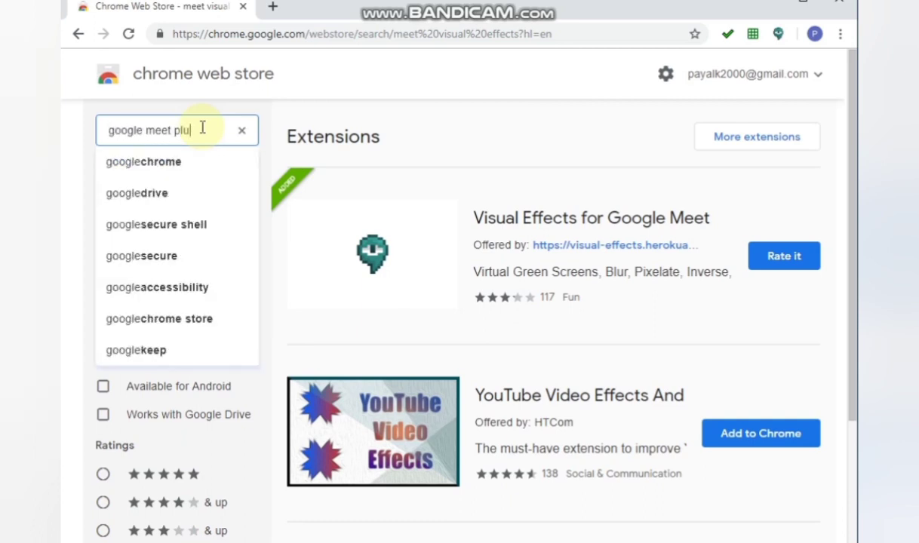
{"action": "type", "text": "s"}
{"action": "key", "text": "Return"}
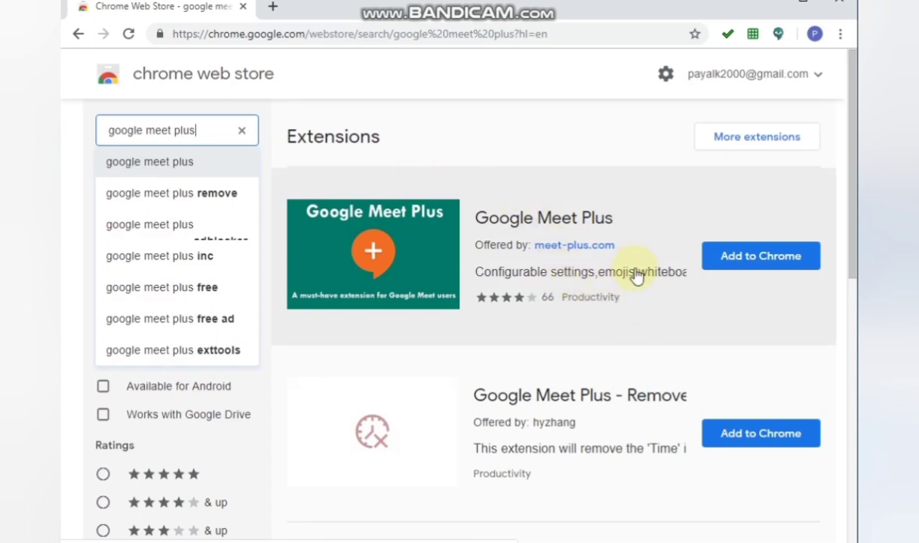
{"action": "left_click", "coordinate": [741, 257]}
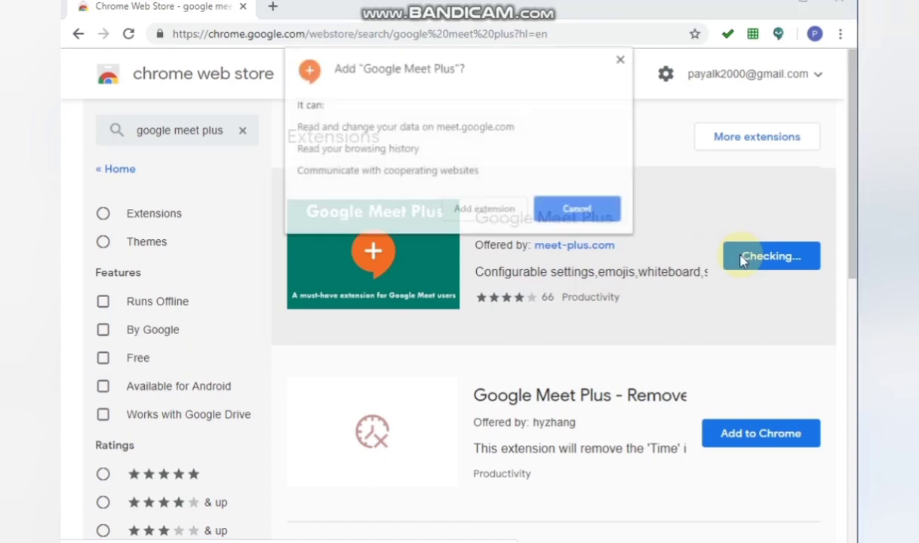
{"action": "left_click", "coordinate": [475, 209]}
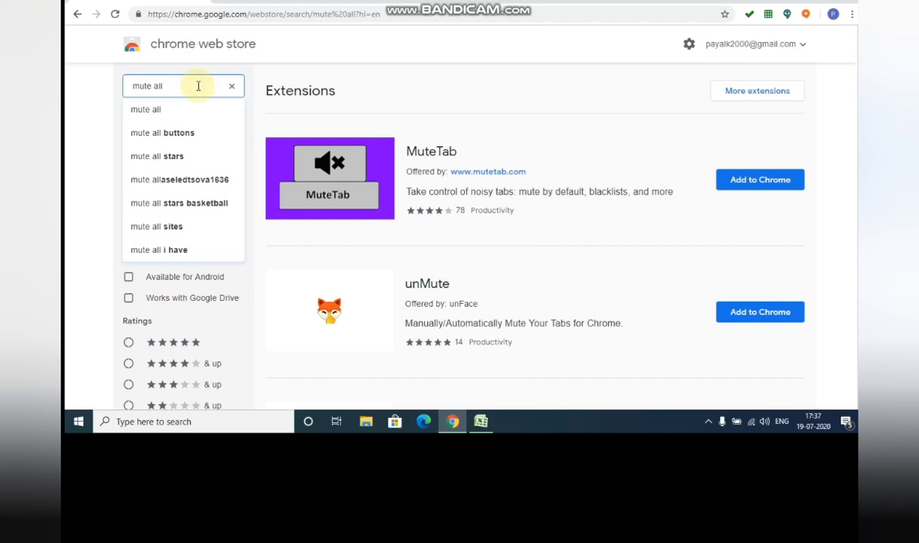
- Scroll to Mute All on Meet, add it to Chrome, and close its confirmation
{"action": "left_click", "coordinate": [198, 86]}
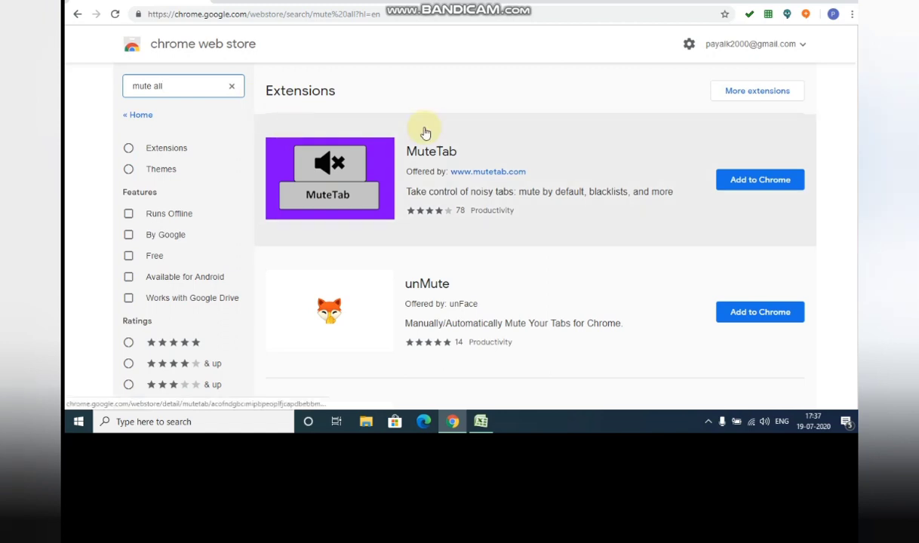
{"action": "left_click", "coordinate": [461, 93]}
{"action": "scroll", "coordinate": [462, 95], "scroll_direction": "down", "scroll_amount": 5}
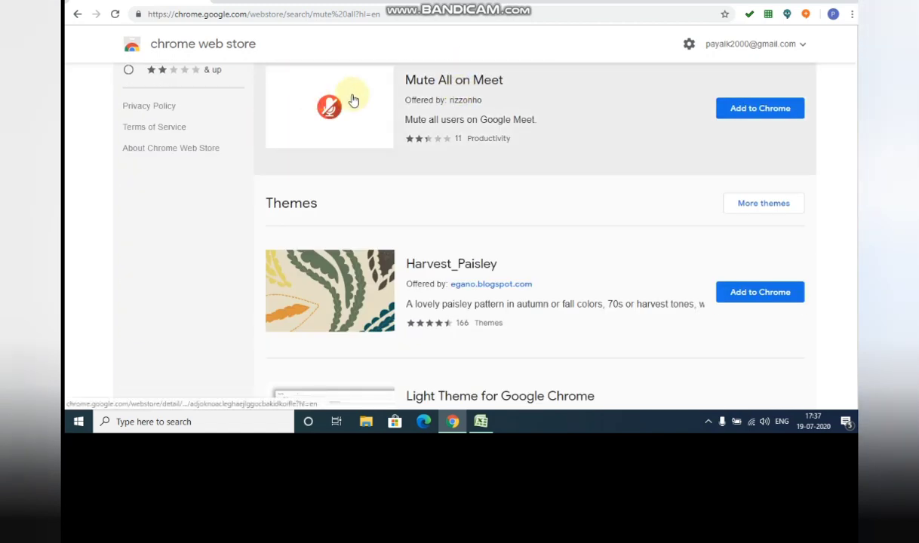
{"action": "left_click", "coordinate": [746, 110]}
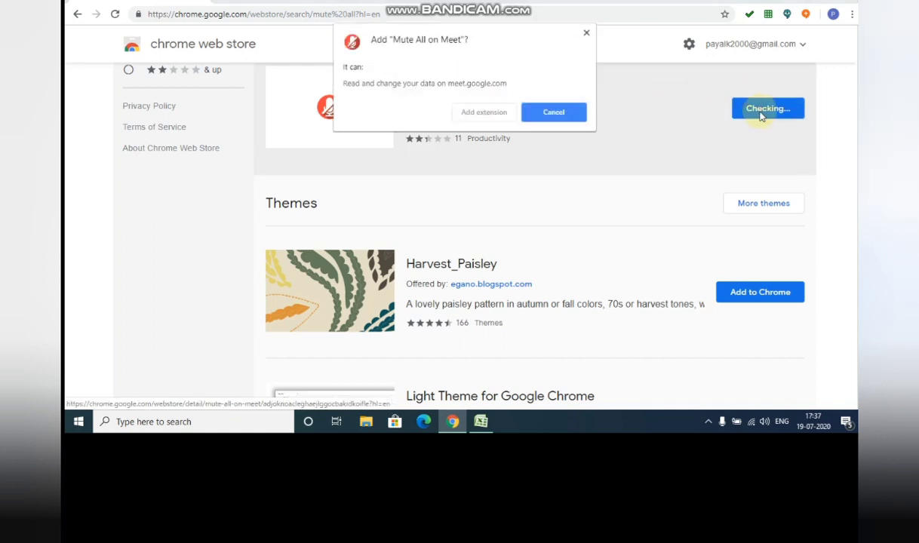
{"action": "left_click", "coordinate": [494, 113]}
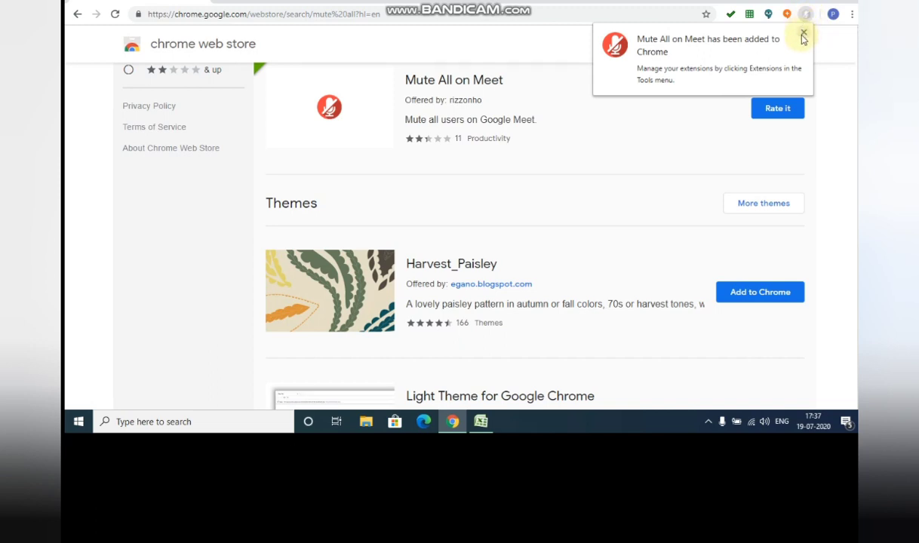
{"action": "left_click", "coordinate": [804, 34]}
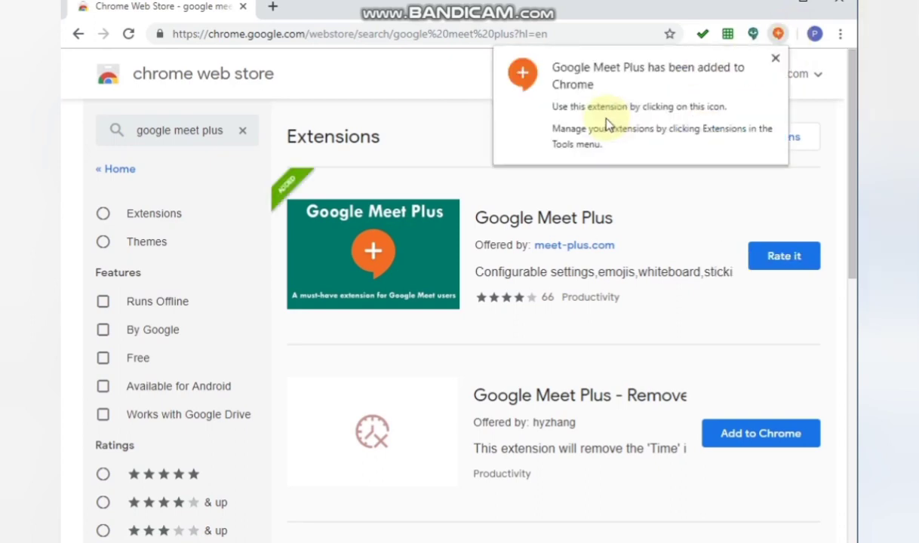
- Dismiss the Google Meet Plus notice and go to meet.google.com
{"action": "left_click", "coordinate": [774, 60]}
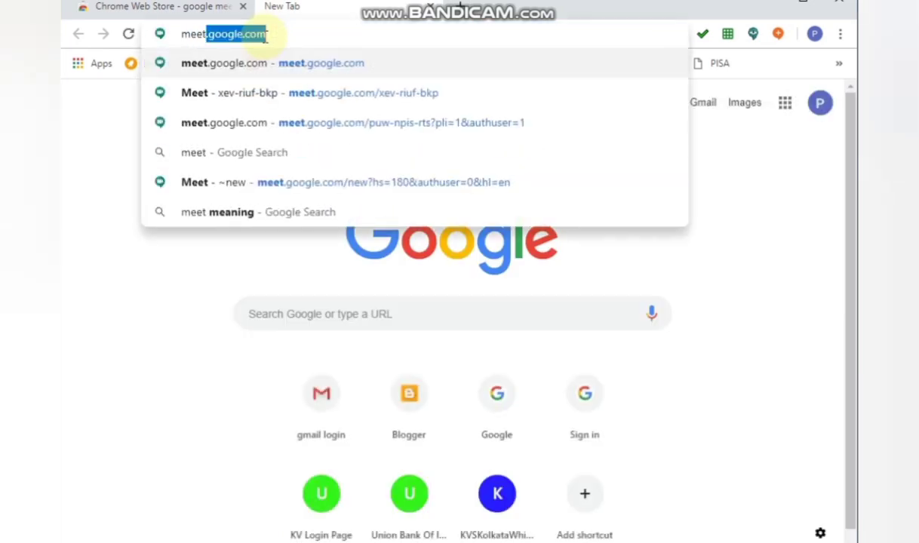
{"action": "type", "text": ".gg"}
{"action": "key", "text": "BackSpace"}
{"action": "type", "text": "oo"}
{"action": "key", "text": "Return"}
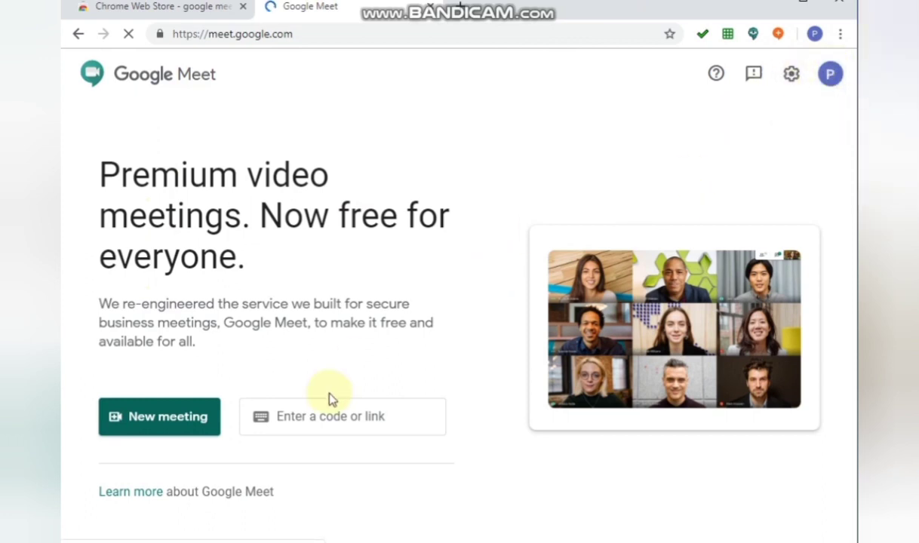
- Start a new meeting and dismiss the attendance help and invite-others dialogs
{"action": "left_click", "coordinate": [180, 426]}
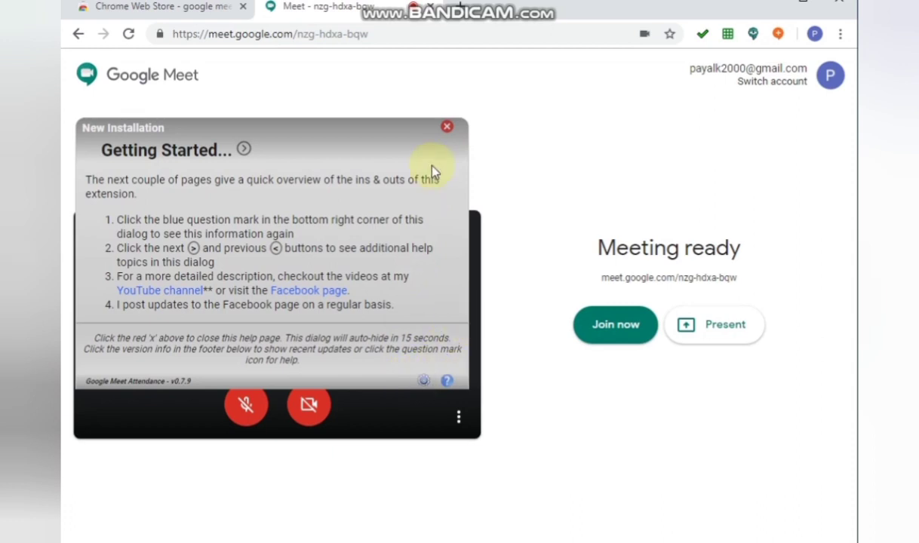
{"action": "left_click", "coordinate": [446, 126]}
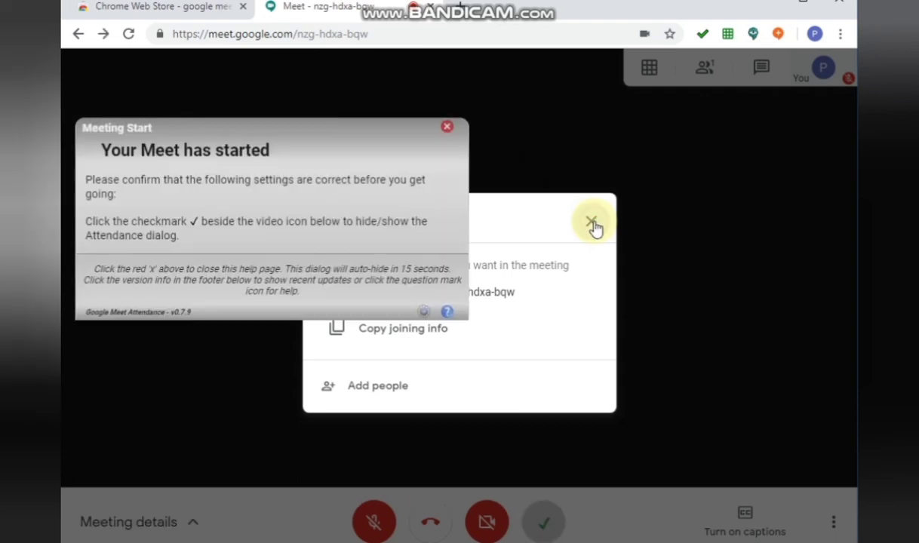
{"action": "left_click", "coordinate": [592, 224]}
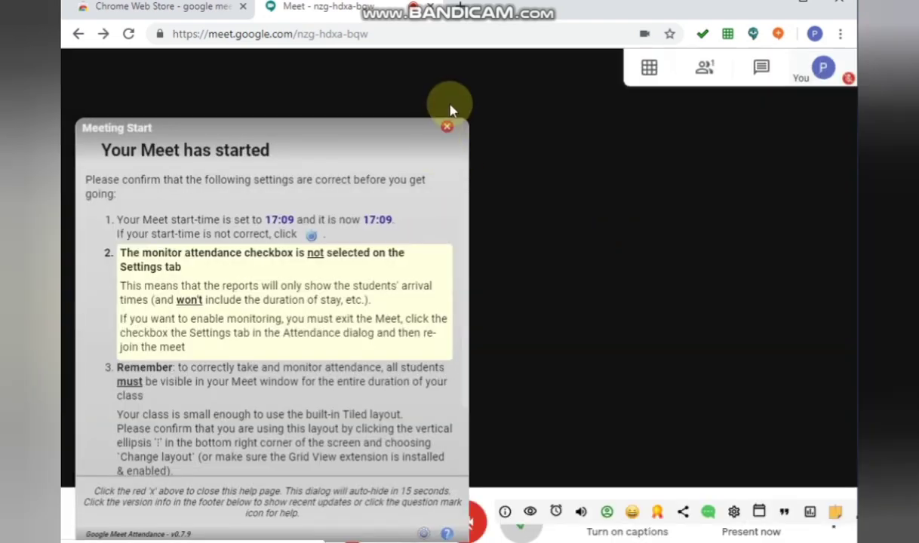
{"action": "left_click", "coordinate": [448, 128]}
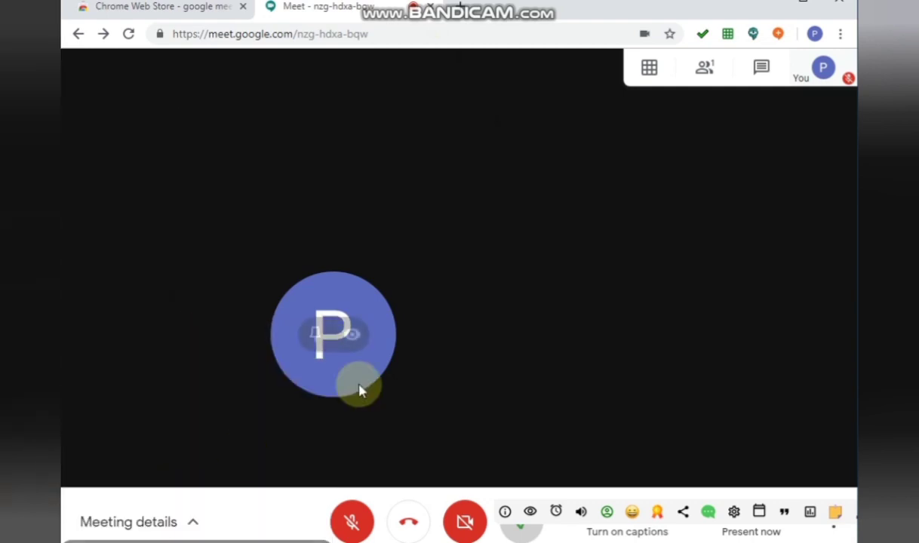
- Glance at the grid view settings, then show the participants list
{"action": "left_click", "coordinate": [649, 68]}
{"action": "left_click", "coordinate": [578, 254]}
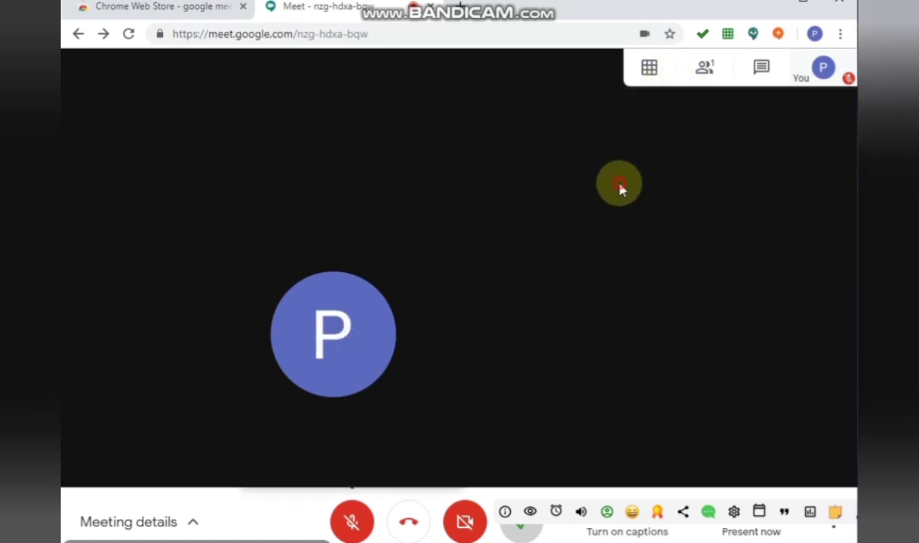
{"action": "left_click", "coordinate": [703, 68]}
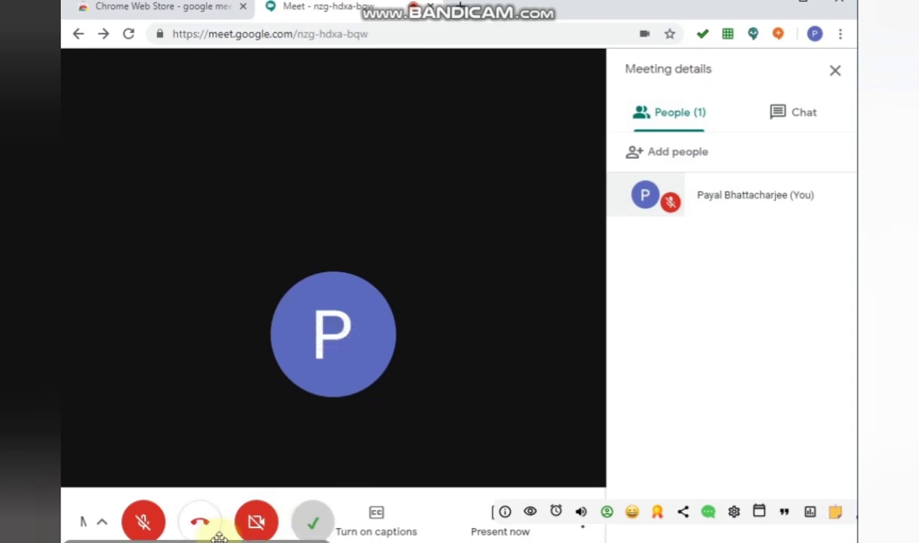
- Drag the attendance class list up and admit the waiting student
{"action": "mouse_move", "coordinate": [219, 538]}
{"action": "left_mouse_down"}
{"action": "mouse_move", "coordinate": [209, 238]}
{"action": "mouse_move", "coordinate": [242, 174]}
{"action": "left_mouse_up"}
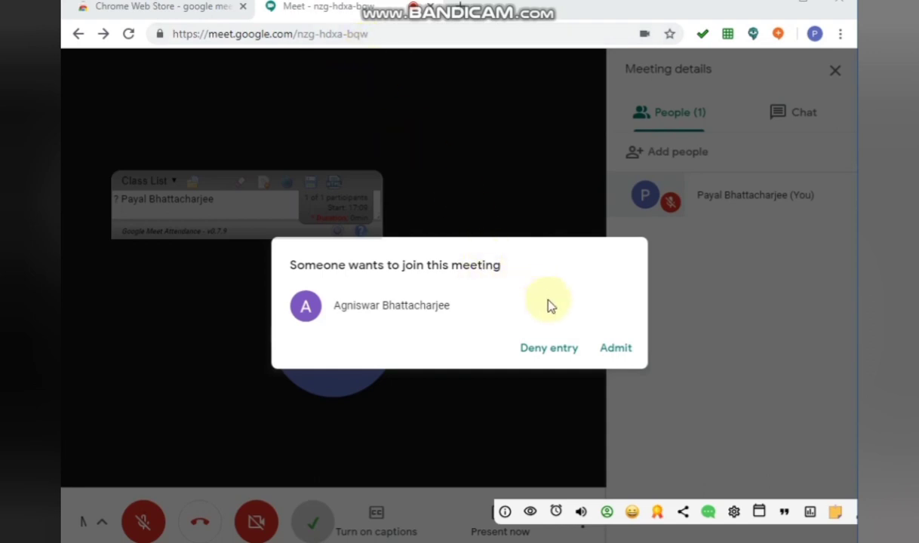
{"action": "left_click", "coordinate": [552, 352]}
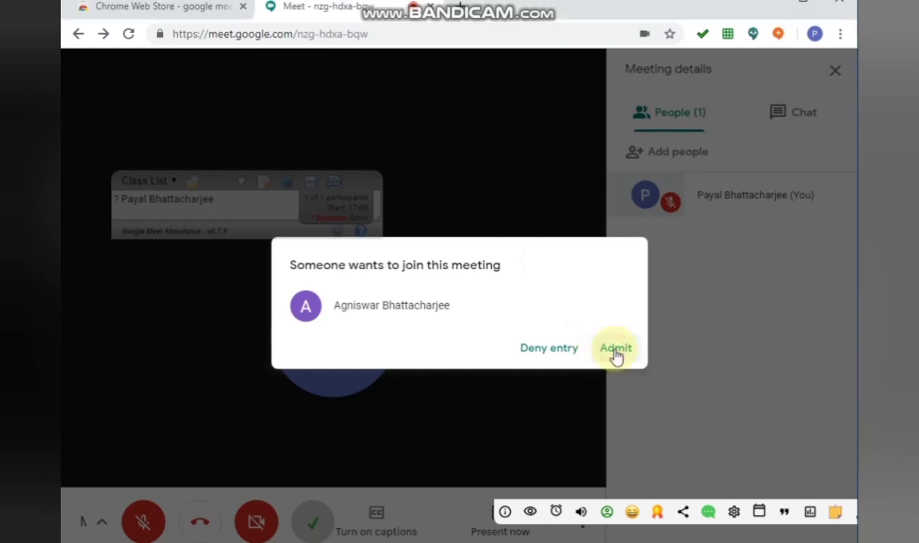
{"action": "left_click", "coordinate": [616, 352]}
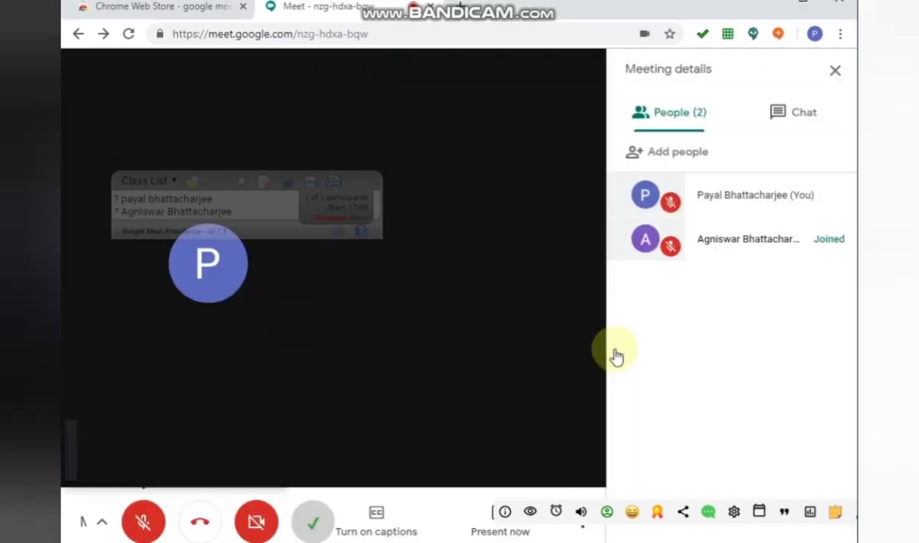
- Move the 2-of-2 attendance class list to the top-left of the video area
{"action": "left_click", "coordinate": [673, 247]}
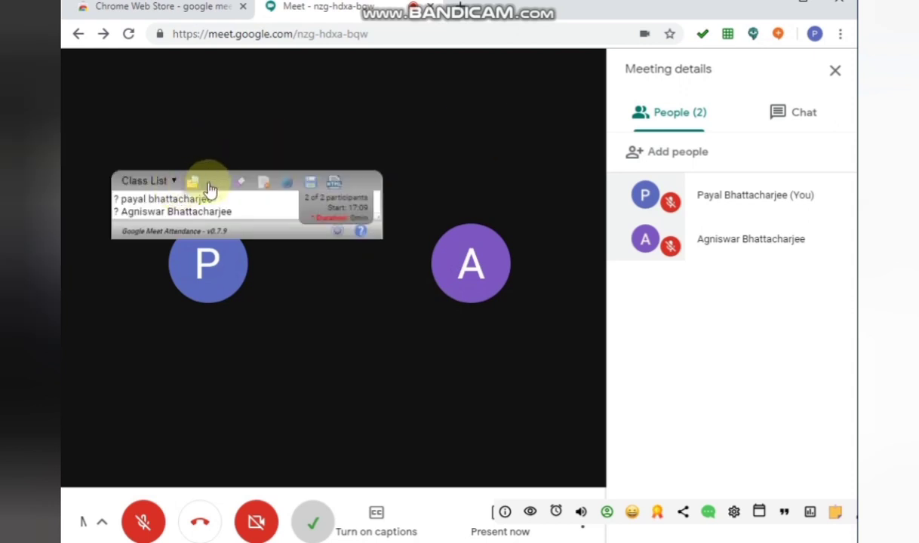
{"action": "left_click_drag", "start_coordinate": [218, 179], "coordinate": [186, 113]}
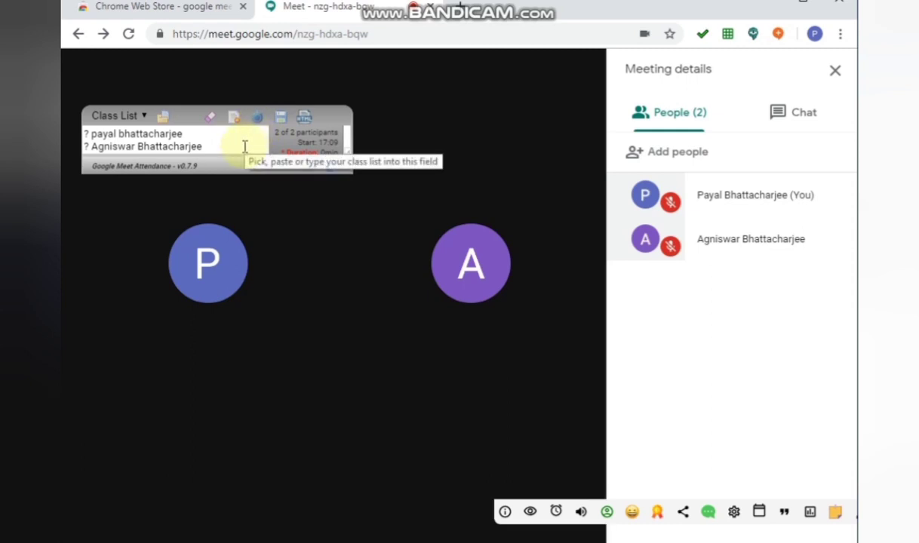
{"action": "mouse_move", "coordinate": [280, 119]}
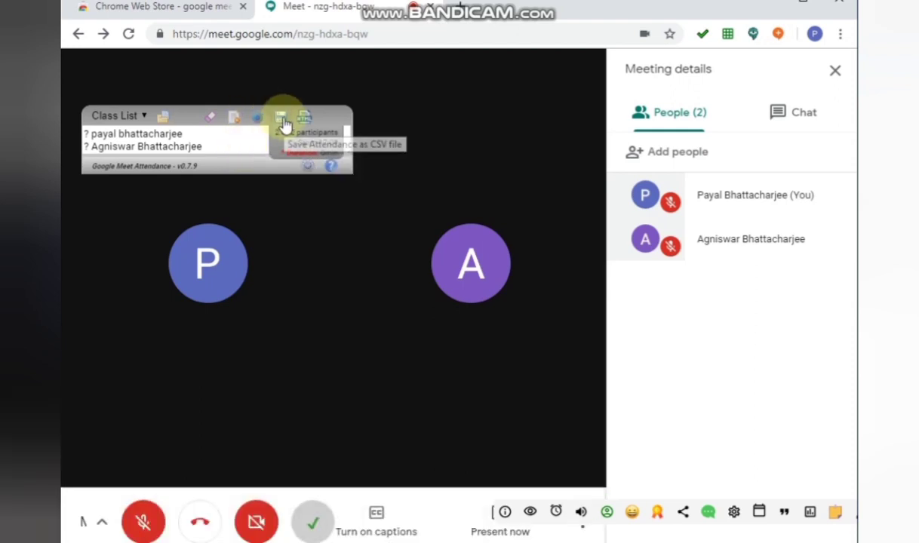
- Export the Class List attendance to a CSV file and open the downloaded CSV in Excel
{"action": "left_click", "coordinate": [216, 145]}
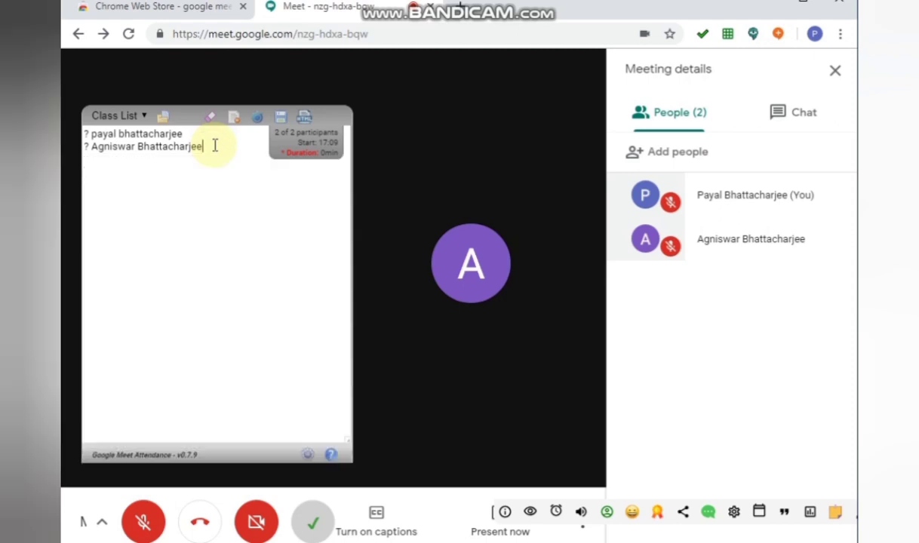
{"action": "left_click", "coordinate": [281, 121]}
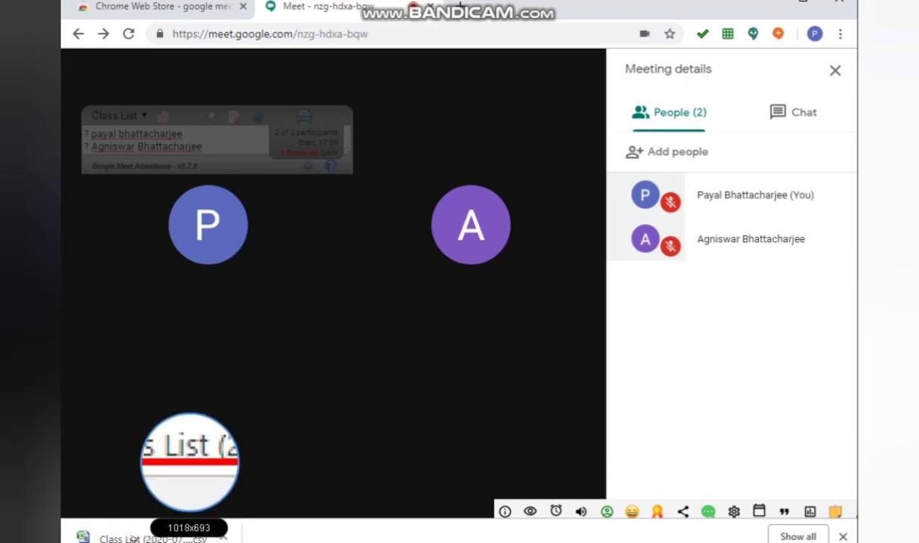
{"action": "key", "text": "Print"}
{"action": "key", "text": "Escape"}
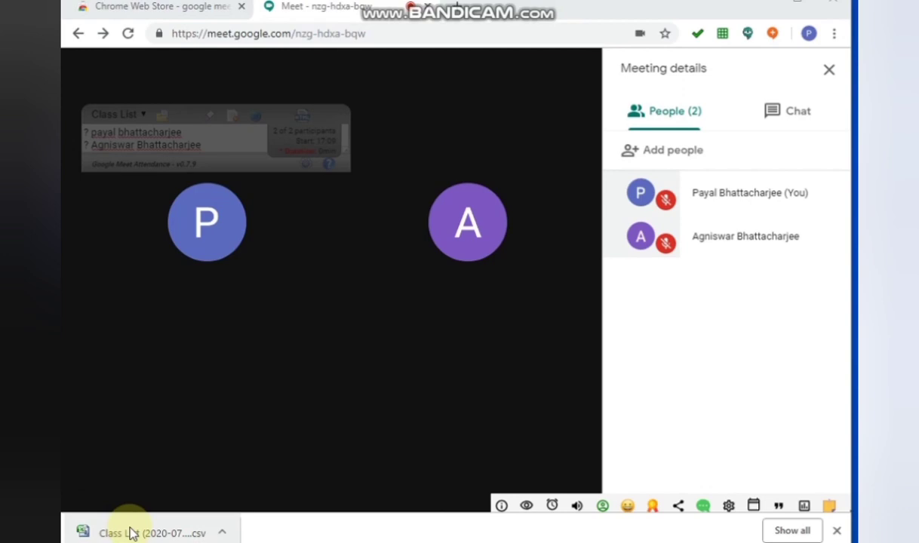
{"action": "left_click", "coordinate": [131, 534]}
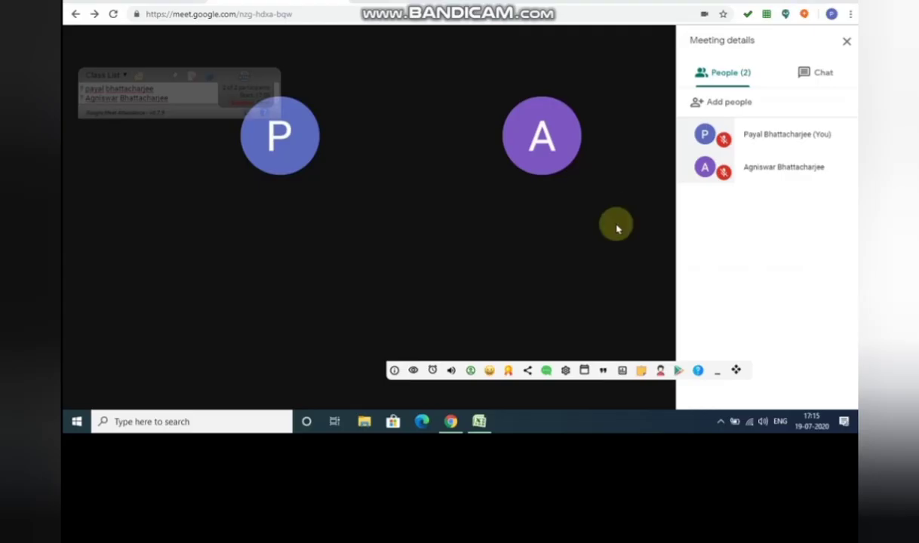
{"action": "left_click", "coordinate": [478, 420]}
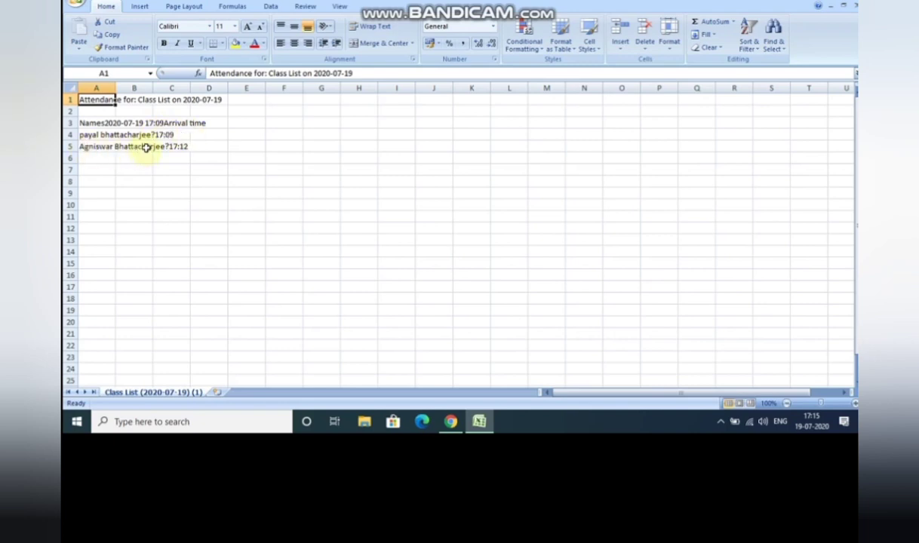
{"action": "left_click", "coordinate": [181, 147]}
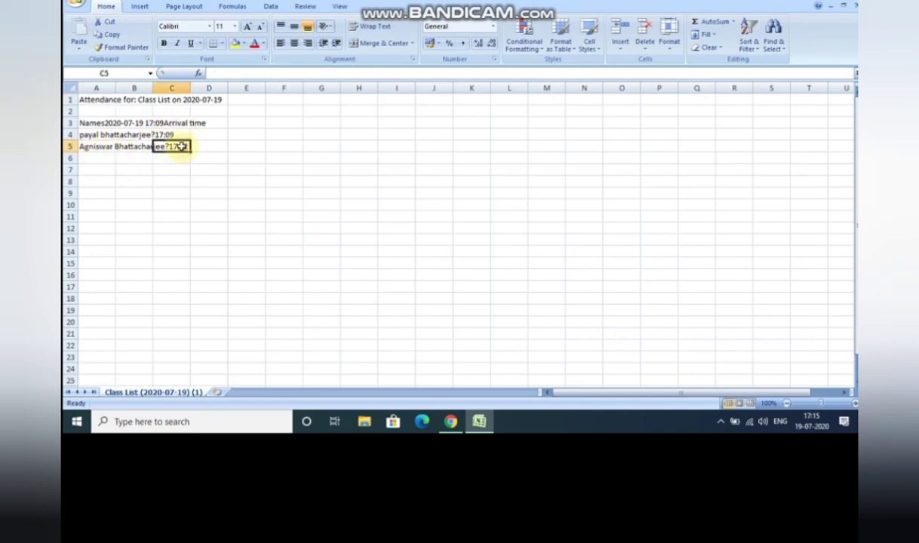
{"action": "left_click", "coordinate": [102, 147]}
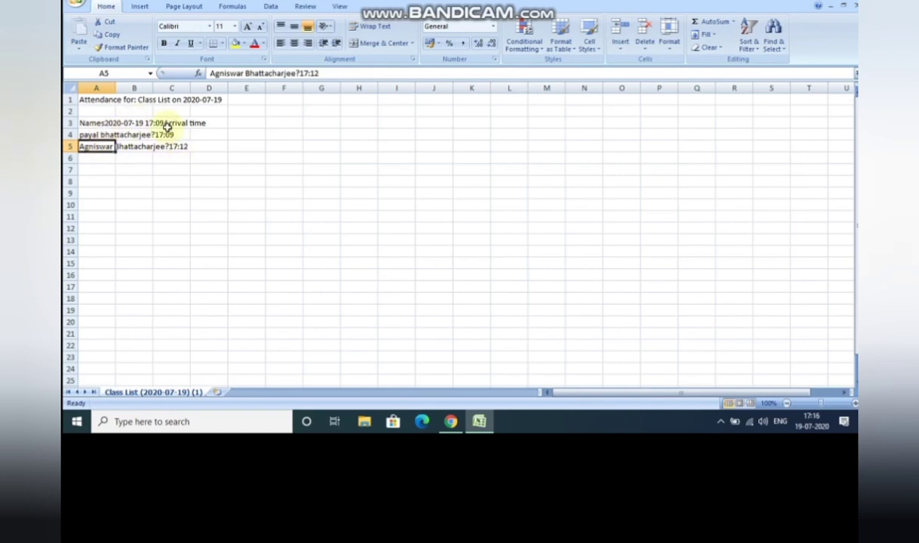
{"action": "left_click", "coordinate": [133, 122]}
{"action": "left_click", "coordinate": [202, 101]}
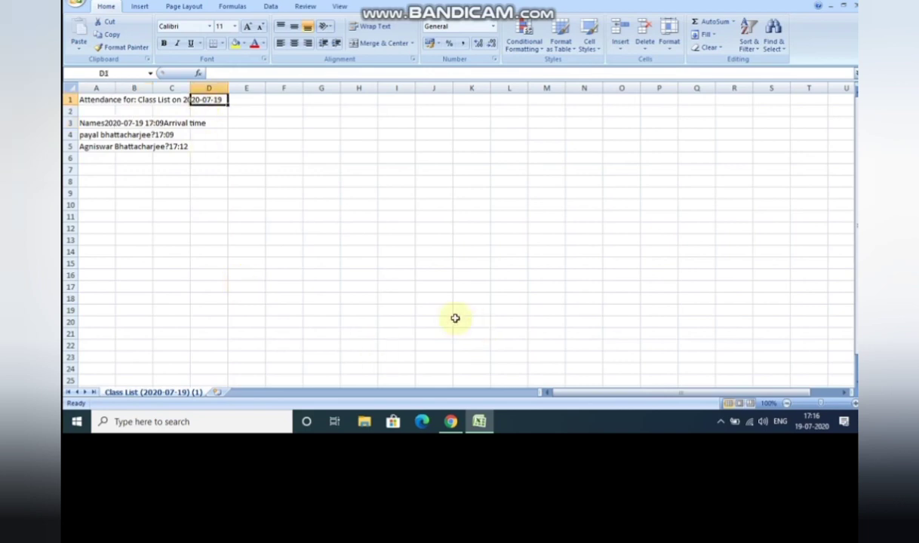
{"action": "mouse_move", "coordinate": [451, 421]}
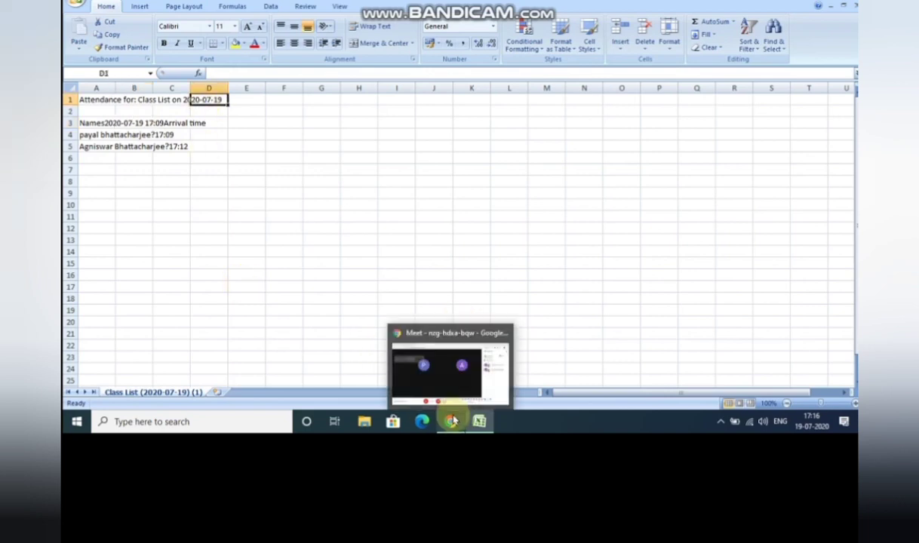
- Return to the Meet call and drag the Meet Plus toolbar into the middle of the video area
{"action": "left_click", "coordinate": [452, 421]}
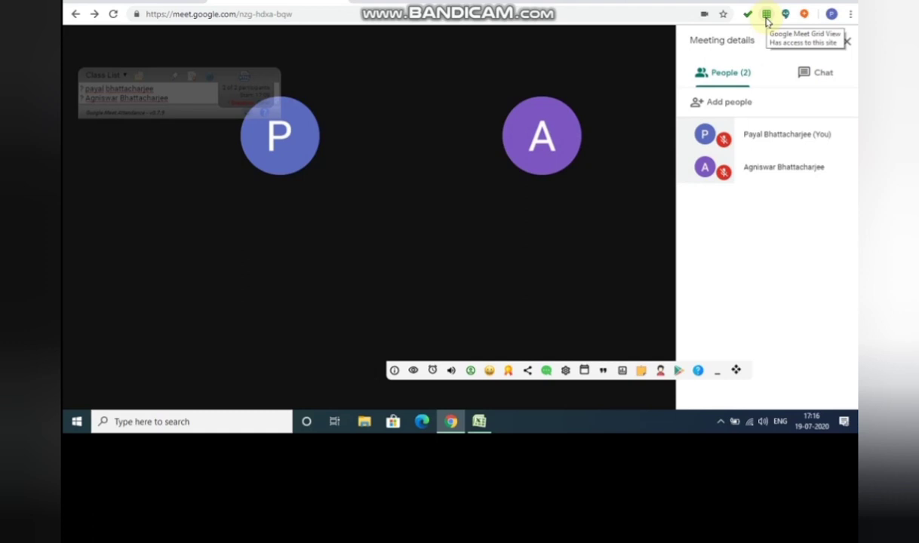
{"action": "mouse_move", "coordinate": [710, 162]}
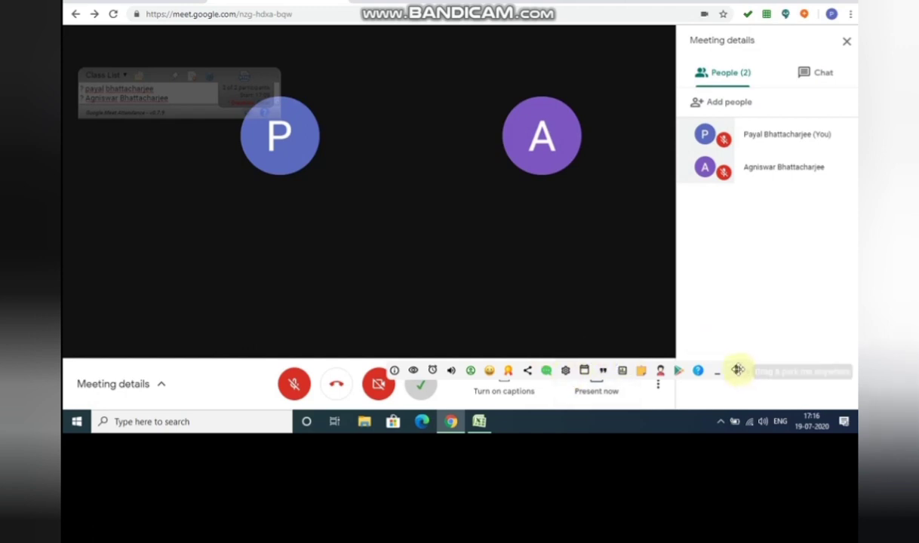
{"action": "left_click_drag", "start_coordinate": [738, 370], "coordinate": [639, 241]}
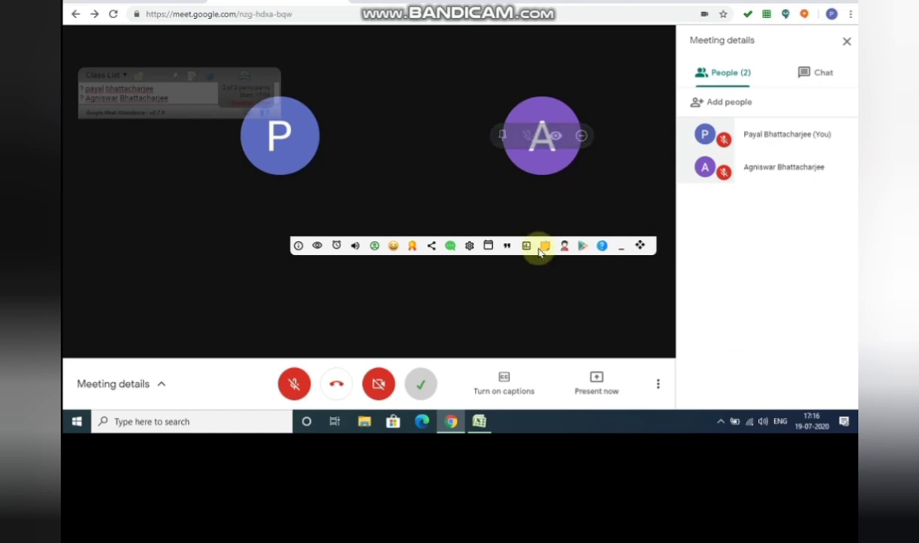
{"action": "right_click", "coordinate": [767, 16]}
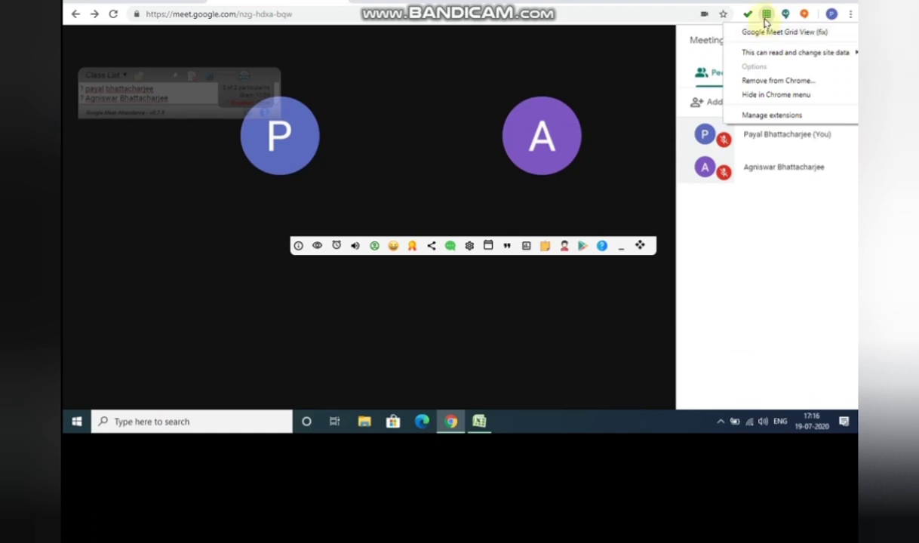
{"action": "left_click", "coordinate": [555, 212]}
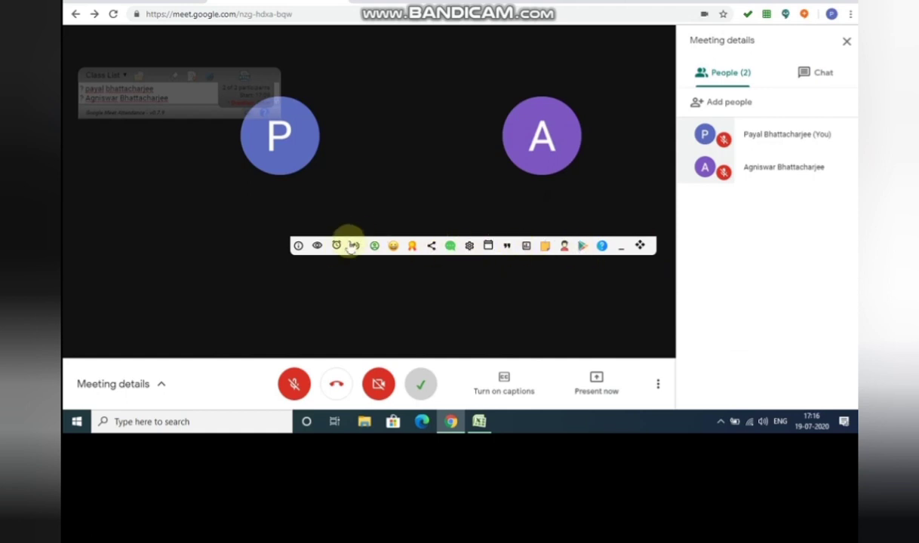
- Open the Meet Plus Share a link panel from the toolbar, passing through the emoji picker
{"action": "left_click", "coordinate": [394, 247]}
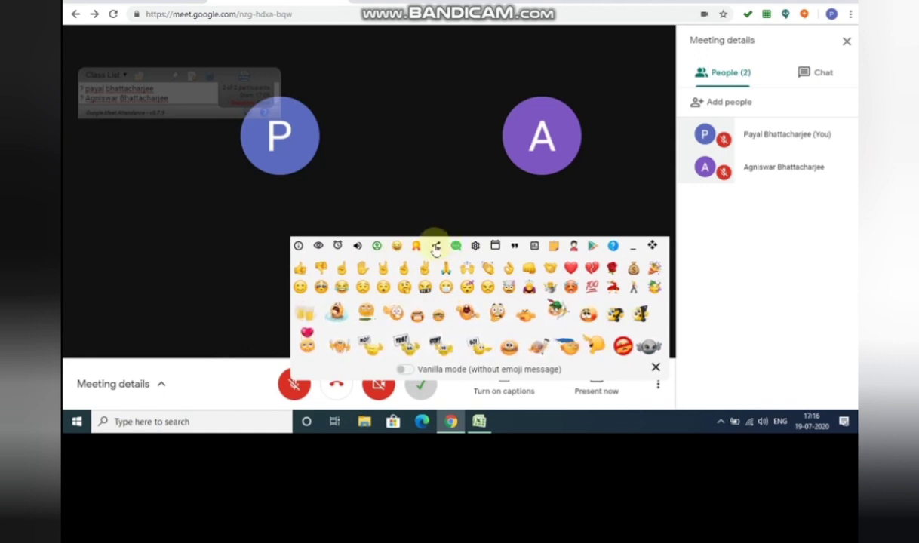
{"action": "left_click", "coordinate": [435, 249]}
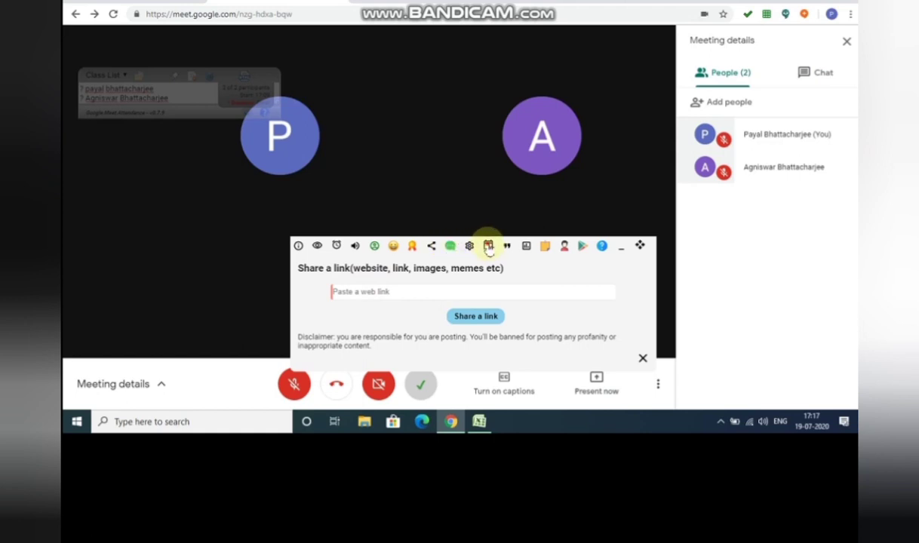
- Launch the Meet Plus whiteboard, minimize the toolbar, and drag the Class List overlay to the bottom-left
{"action": "left_click", "coordinate": [488, 248]}
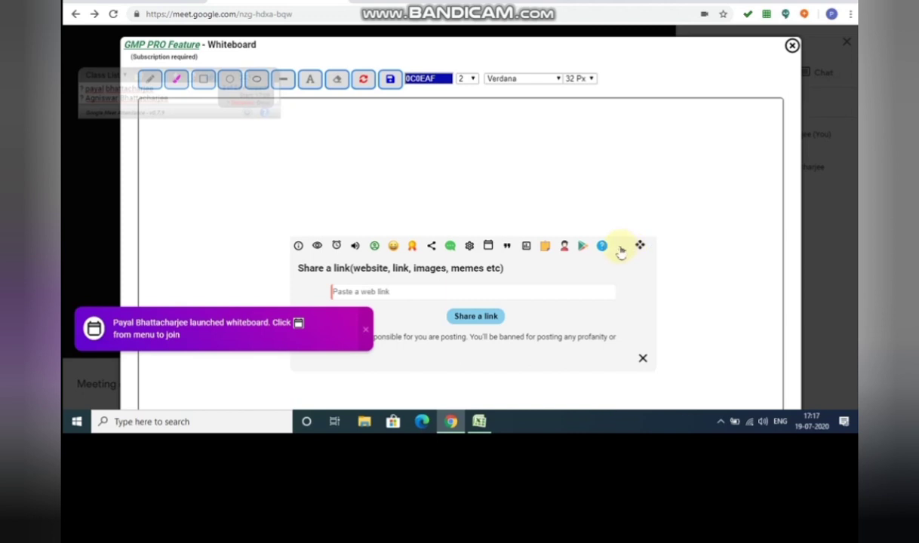
{"action": "left_click", "coordinate": [620, 247]}
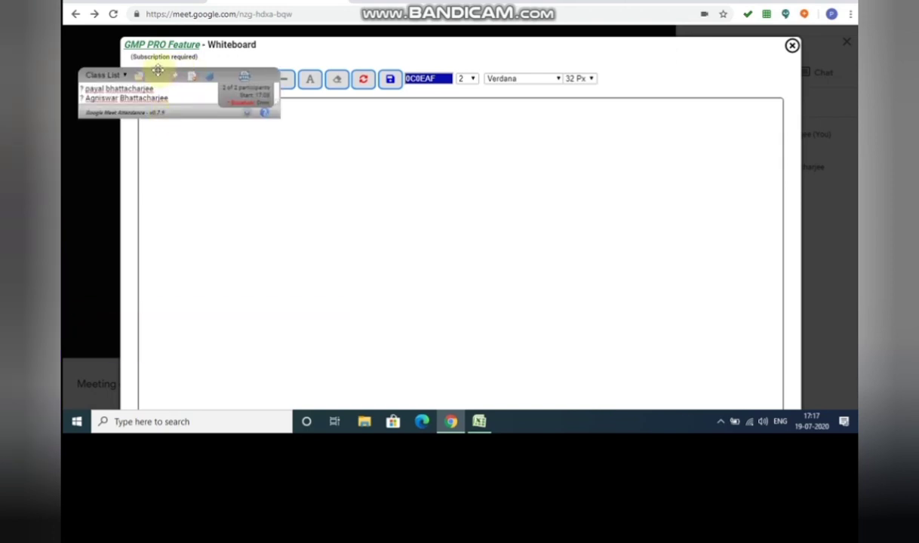
{"action": "mouse_move", "coordinate": [158, 73]}
{"action": "left_mouse_down"}
{"action": "mouse_move", "coordinate": [108, 161]}
{"action": "mouse_move", "coordinate": [82, 353]}
{"action": "left_mouse_up"}
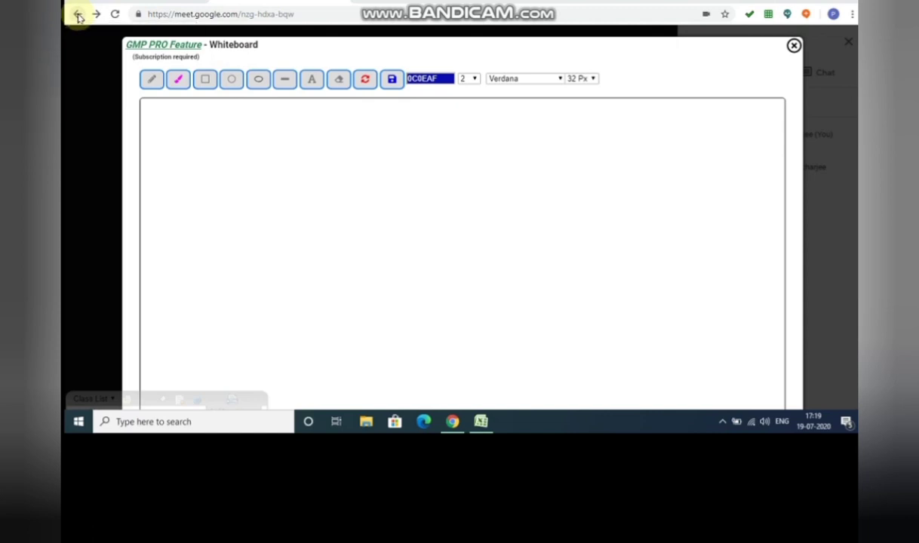
- Leave the whiteboard page and enable the Blur effect in the Visual Effects panel
{"action": "left_click", "coordinate": [78, 17]}
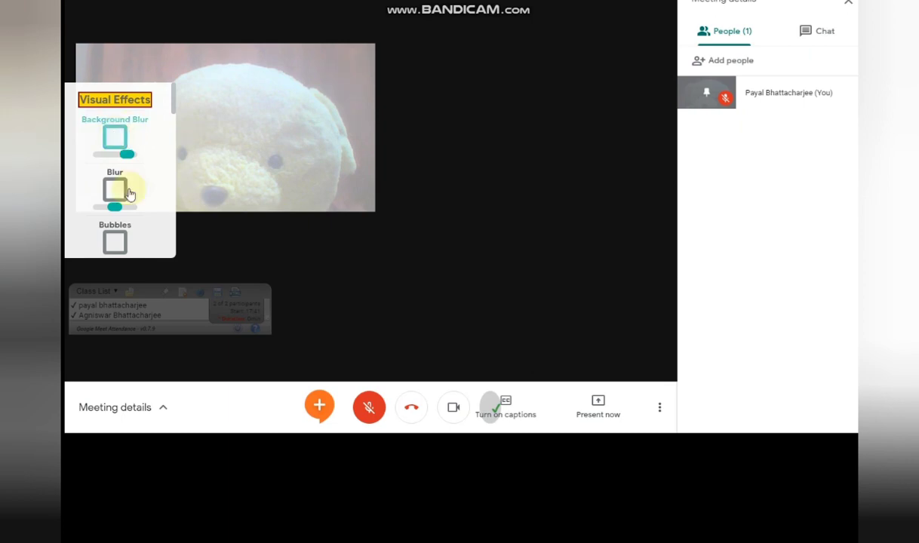
{"action": "left_click", "coordinate": [112, 192]}
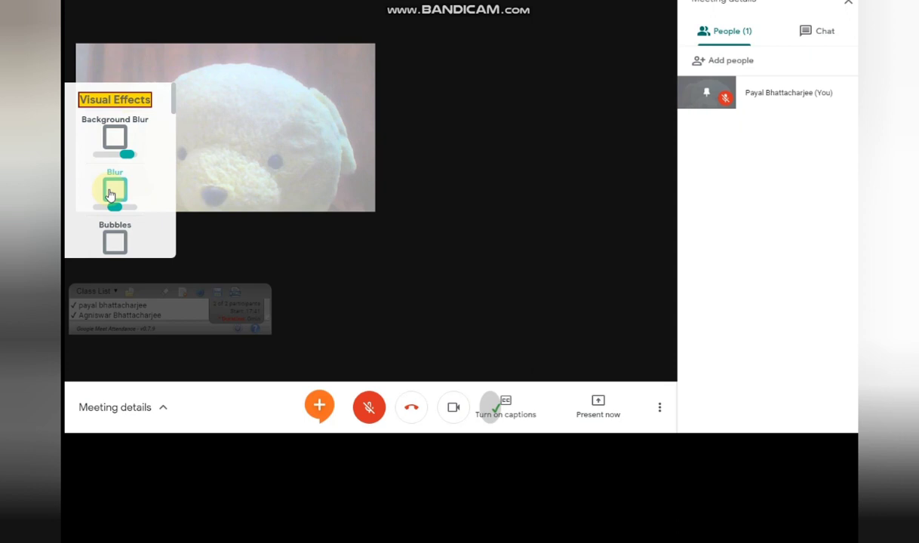
{"action": "left_click", "coordinate": [110, 193]}
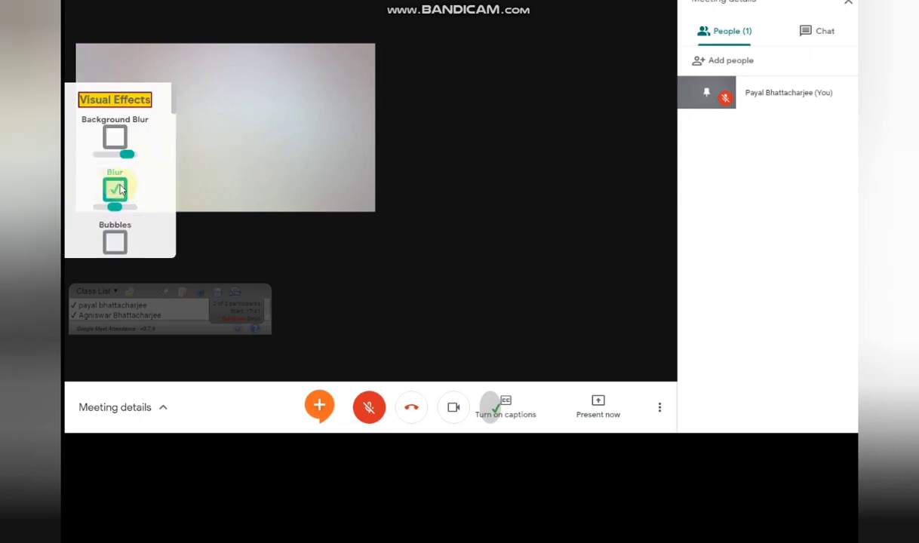
- Replace the Blur effect with Background Blur on the camera
{"action": "left_click", "coordinate": [119, 188]}
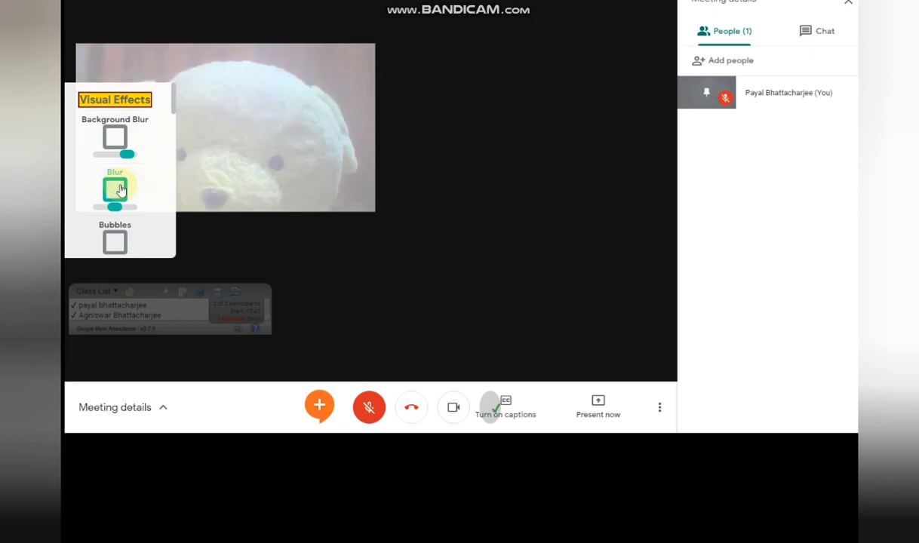
{"action": "left_click", "coordinate": [117, 137]}
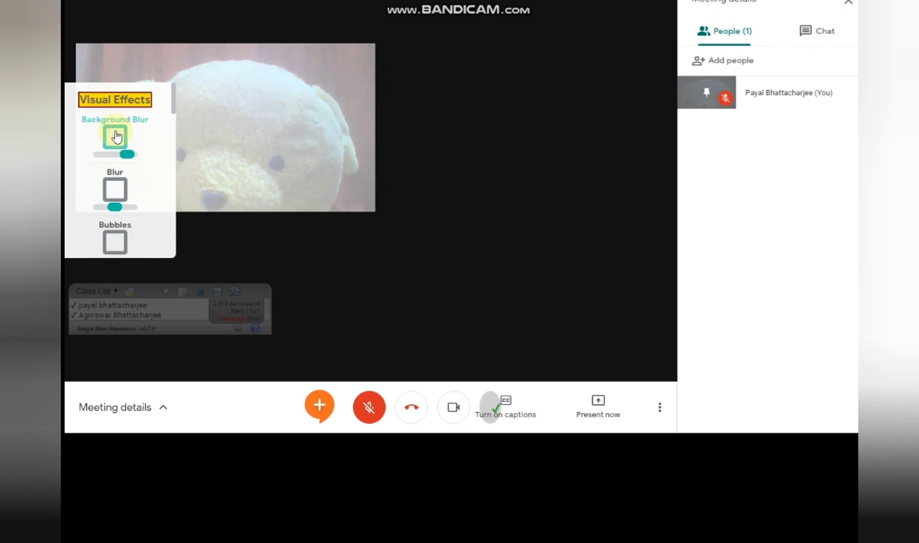
{"action": "left_click", "coordinate": [115, 139]}
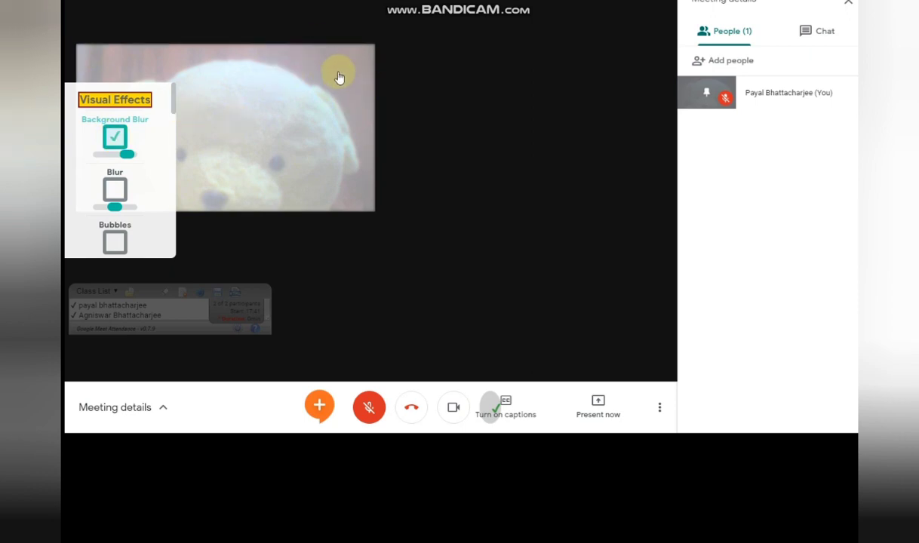
{"action": "mouse_move", "coordinate": [339, 85]}
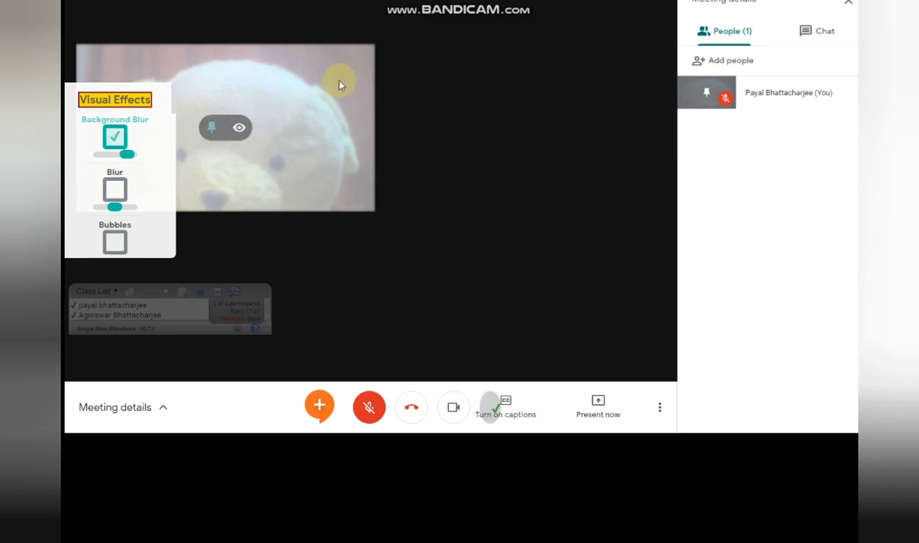
- Turn Background Blur off again and try the Bubbles effect
{"action": "left_click", "coordinate": [115, 138]}
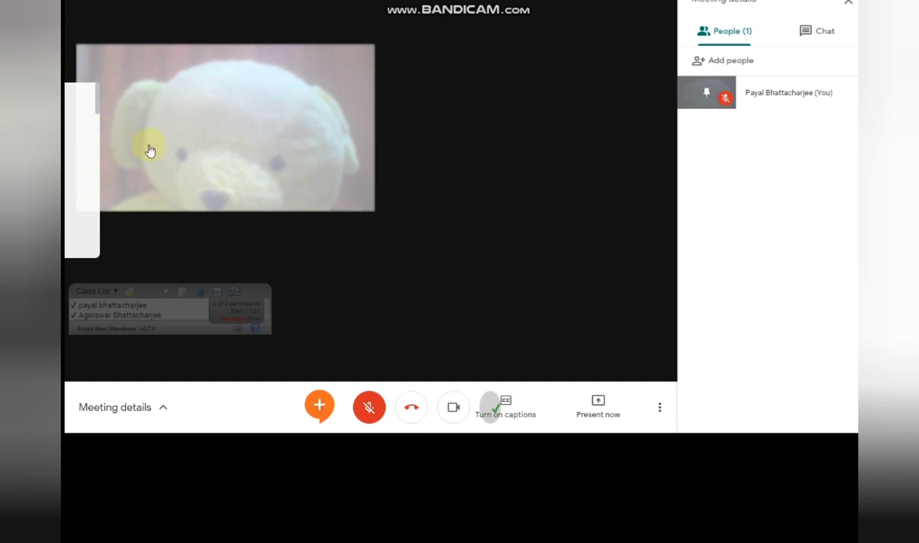
{"action": "left_click", "coordinate": [82, 173]}
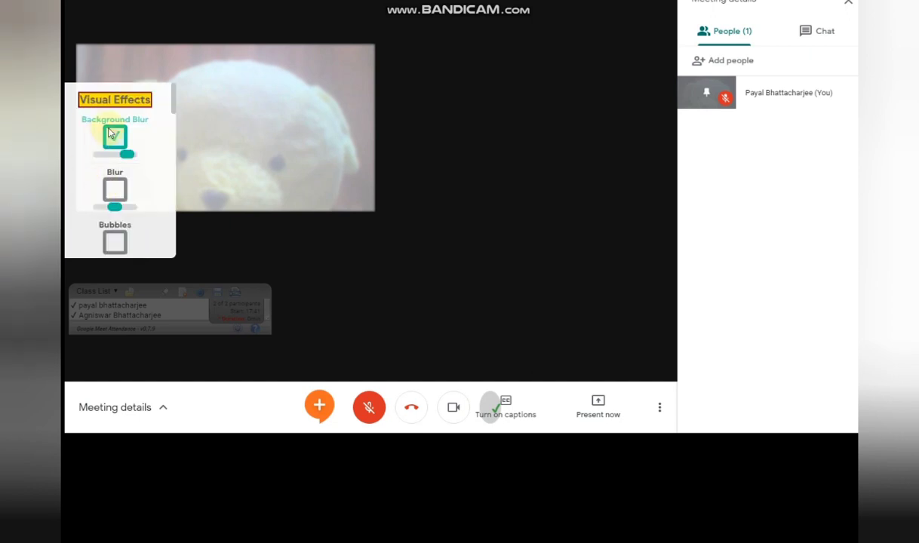
{"action": "left_click", "coordinate": [112, 136]}
{"action": "left_click", "coordinate": [112, 138]}
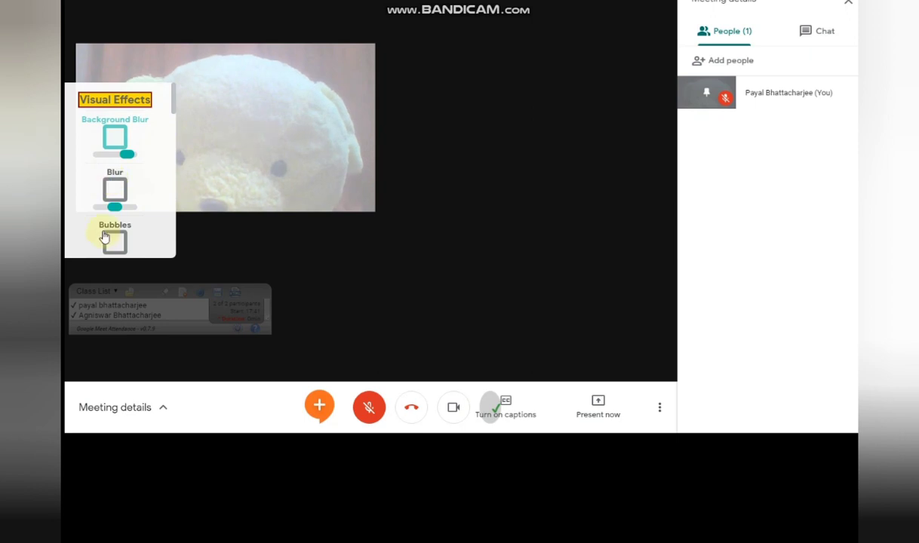
{"action": "left_click", "coordinate": [112, 240]}
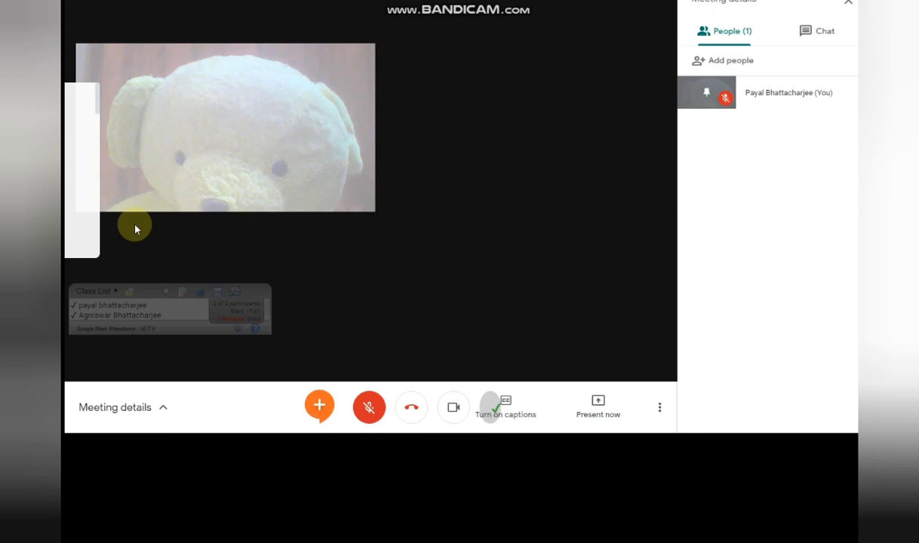
{"action": "left_click", "coordinate": [78, 160]}
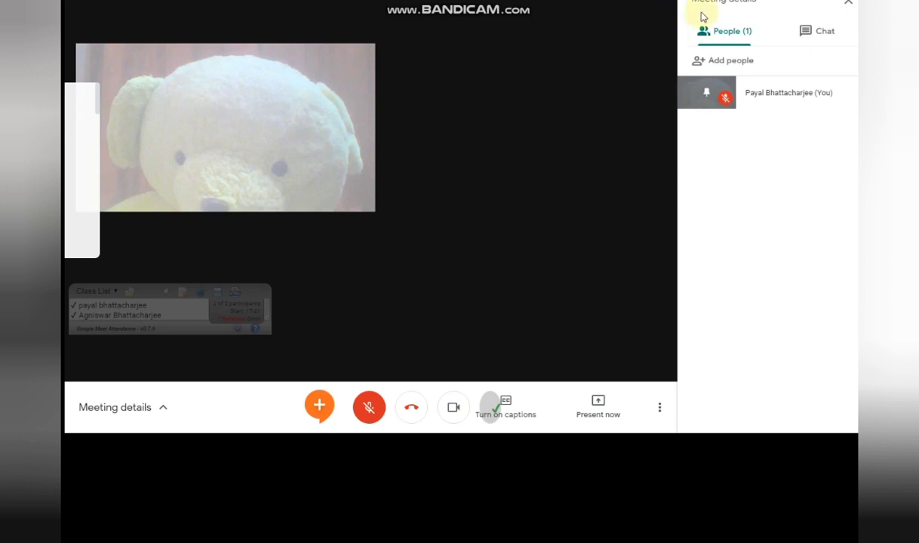
{"action": "left_click", "coordinate": [723, 24]}
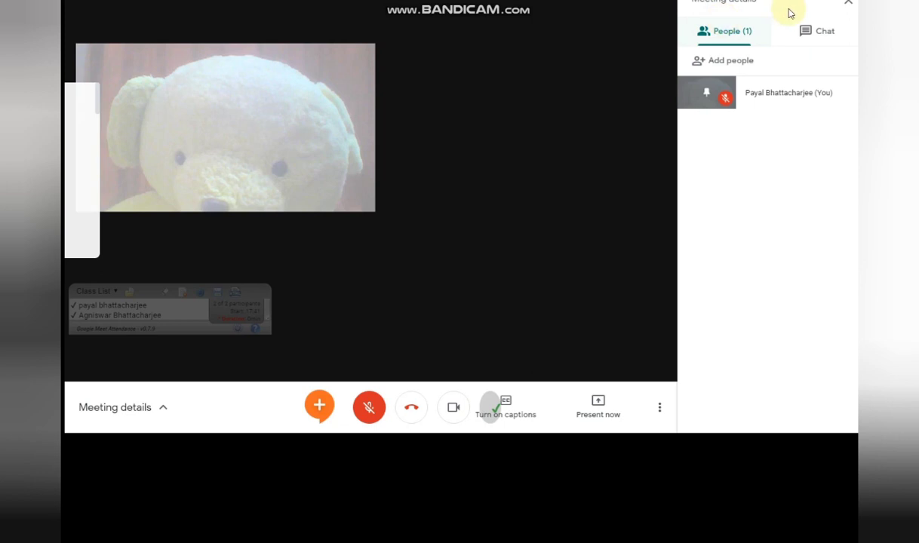